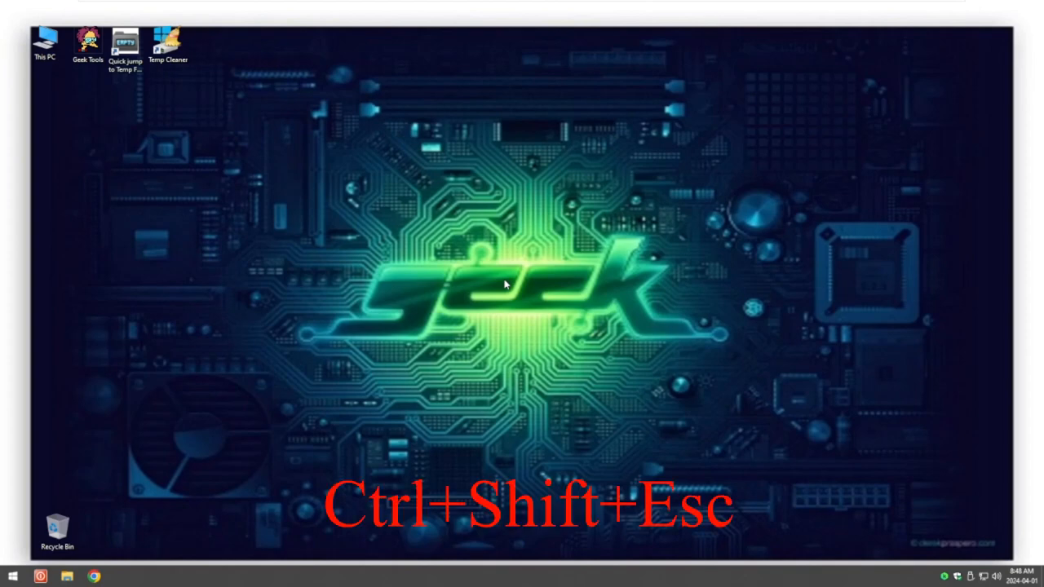
# Bring up Task Manager via Ctrl+Shift+Esc, expand it to the detailed process list, then close it.
pyautogui.hotkey('ctrl', 'shift', 'Escape')
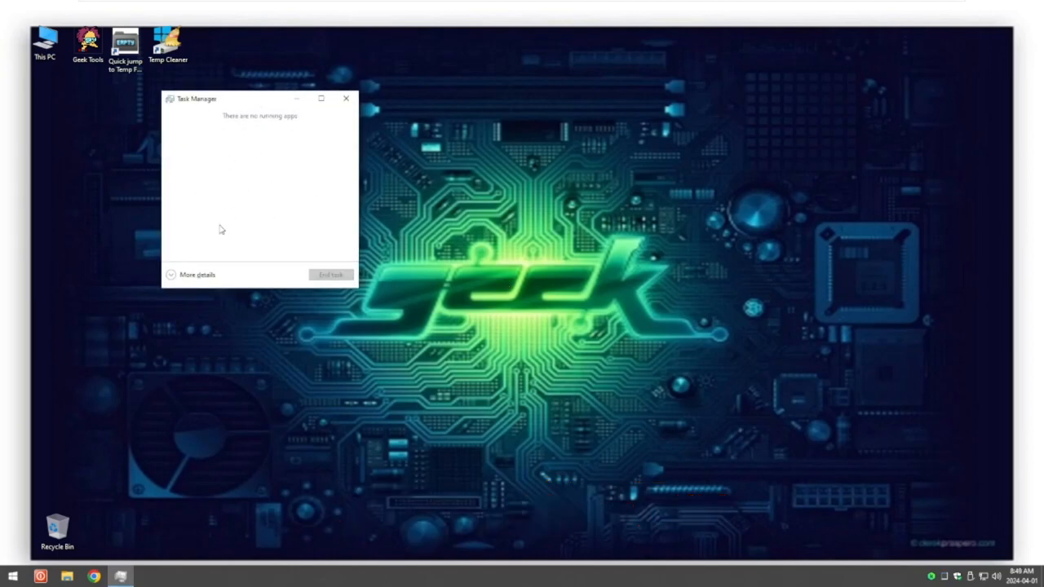
pyautogui.click(184, 277)
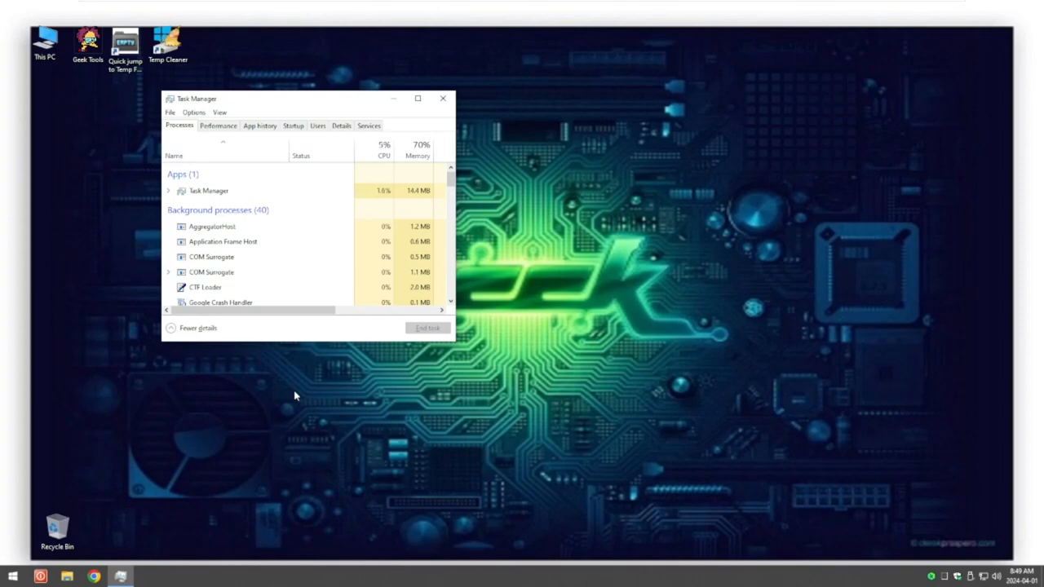
pyautogui.click(443, 98)
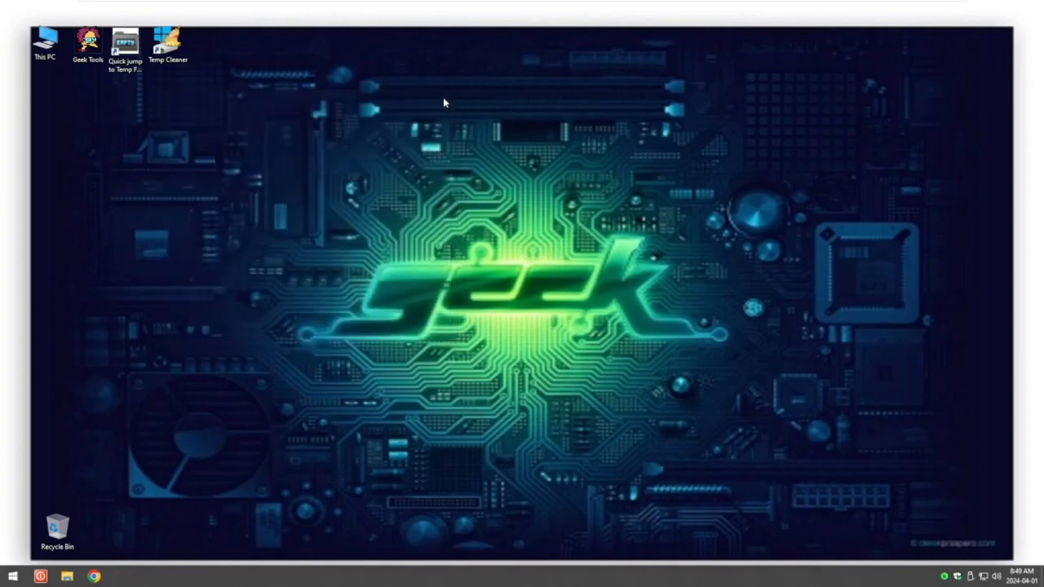
# Relaunch Task Manager from the taskbar menu and maximize it to show the full process list.
pyautogui.rightClick(418, 581)
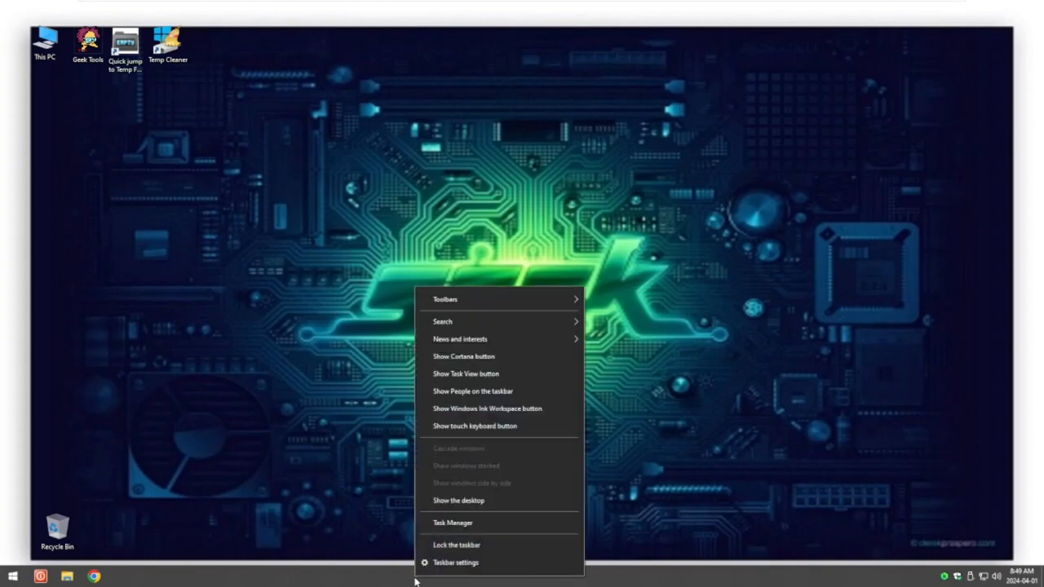
pyautogui.click(449, 522)
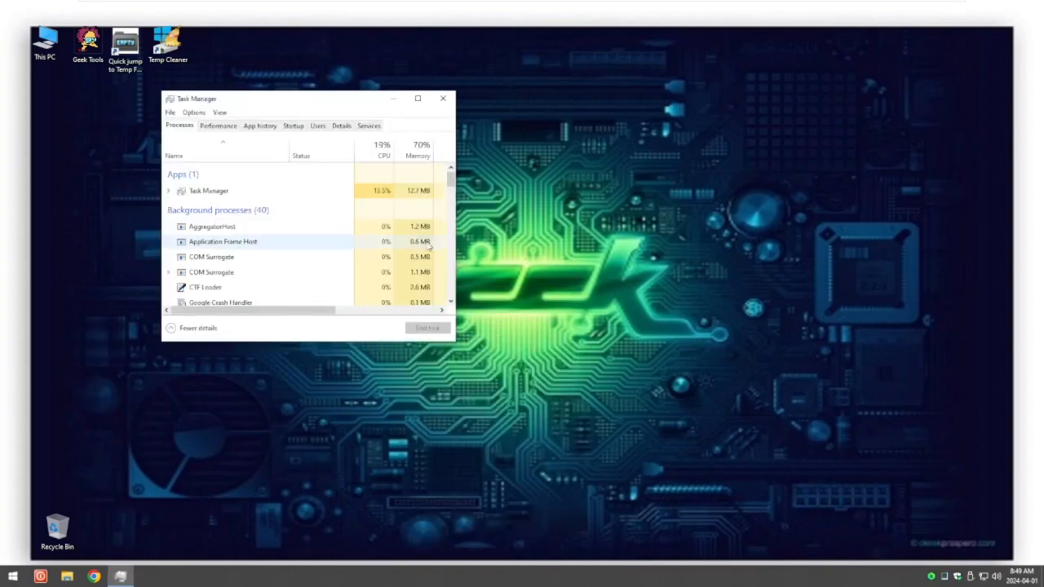
pyautogui.click(418, 99)
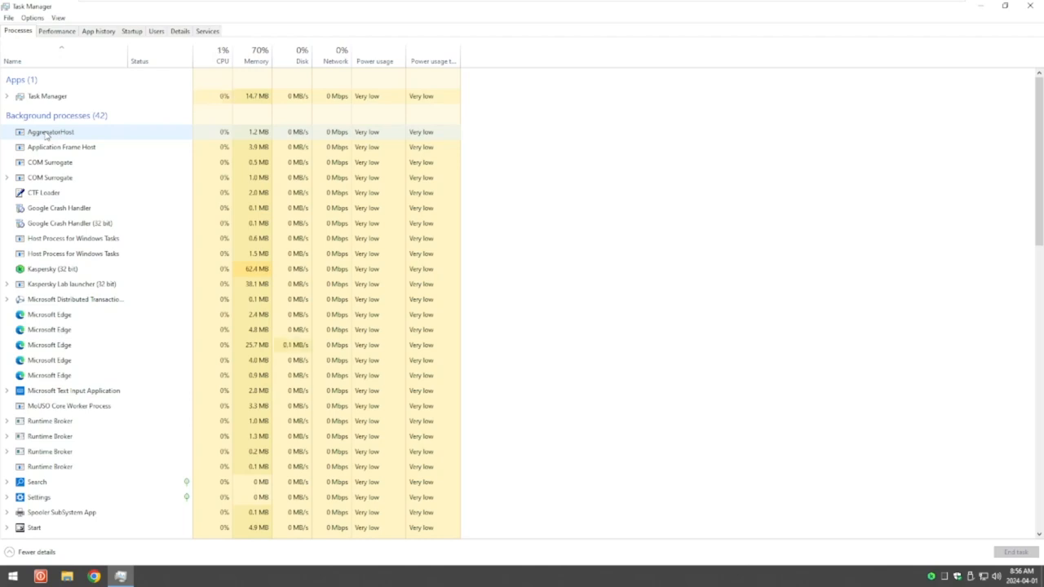
# End the Google Crash Handler and Google Crash Handler (32 bit) background processes.
pyautogui.rightClick(62, 211)
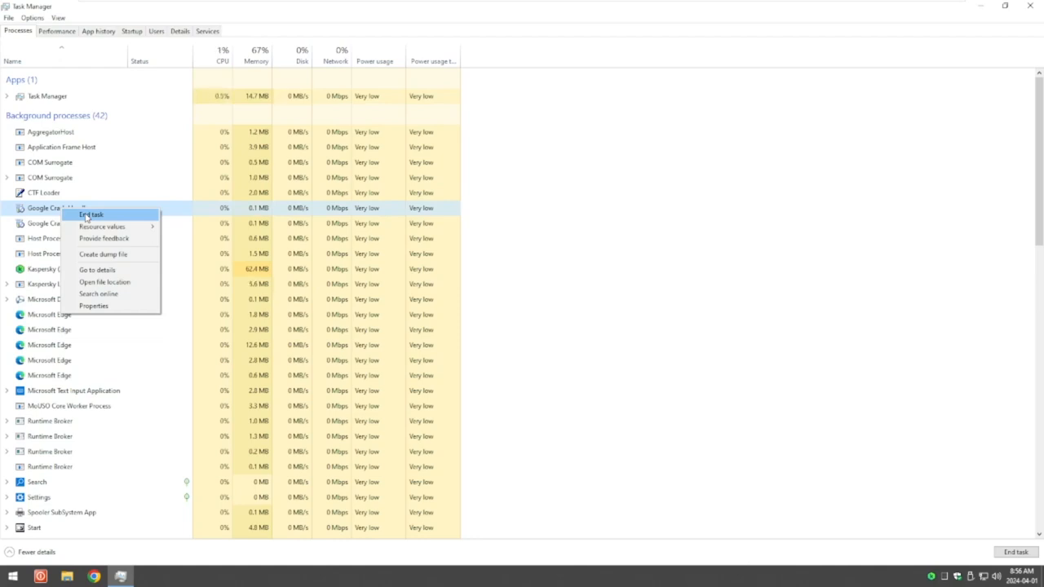
pyautogui.click(86, 215)
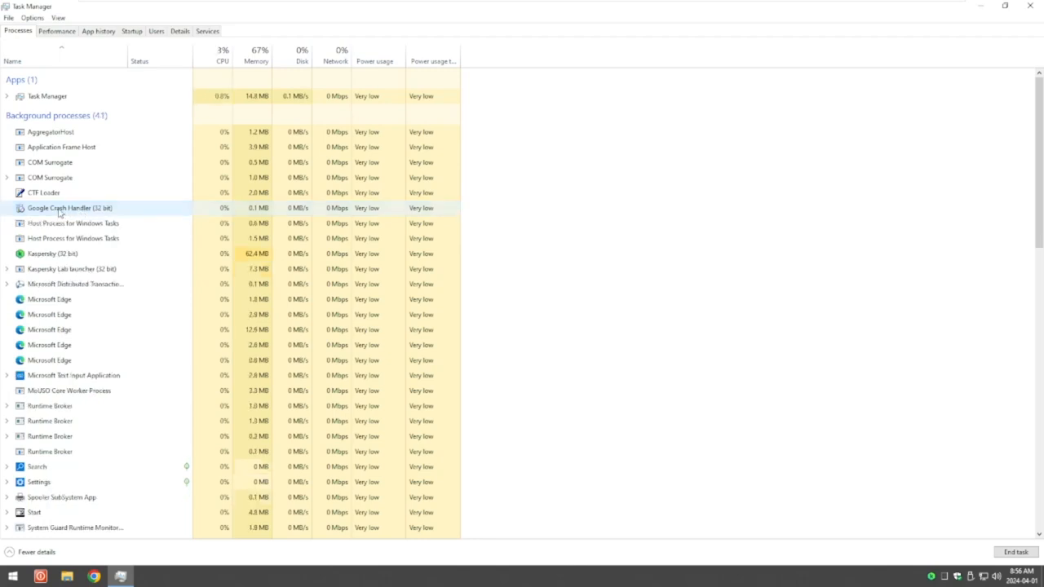
pyautogui.click(60, 212)
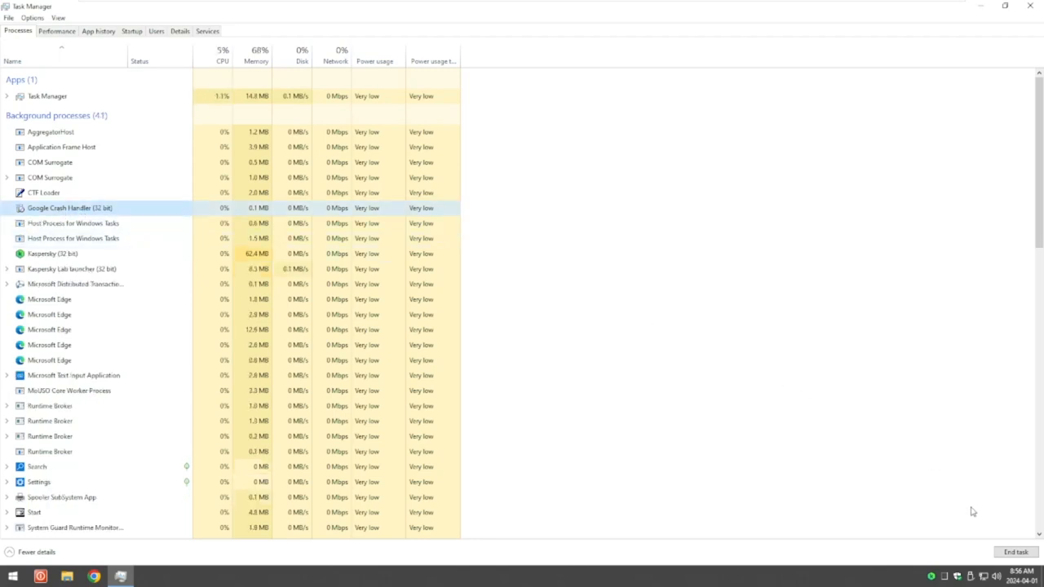
pyautogui.click(1018, 553)
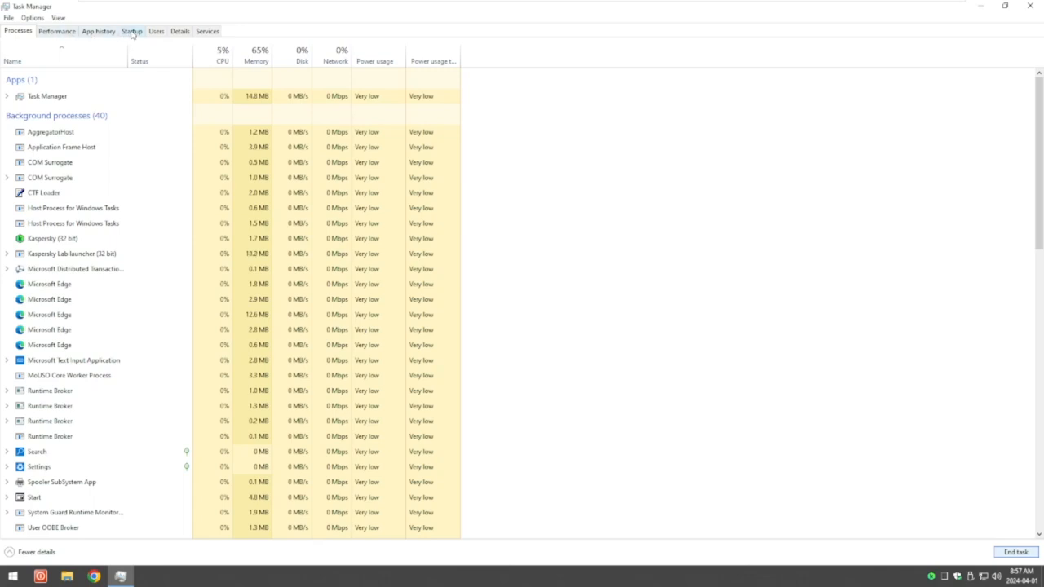
# On the Startup list, disable Microsoft Edge at startup, then re-enable it and bring up its entry's actions.
pyautogui.click(132, 31)
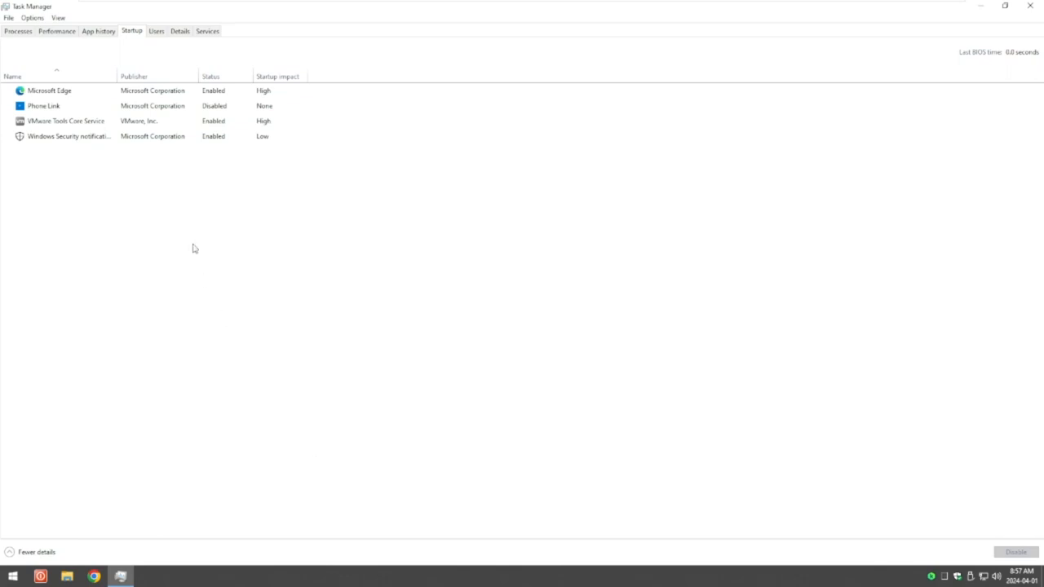
pyautogui.click(37, 96)
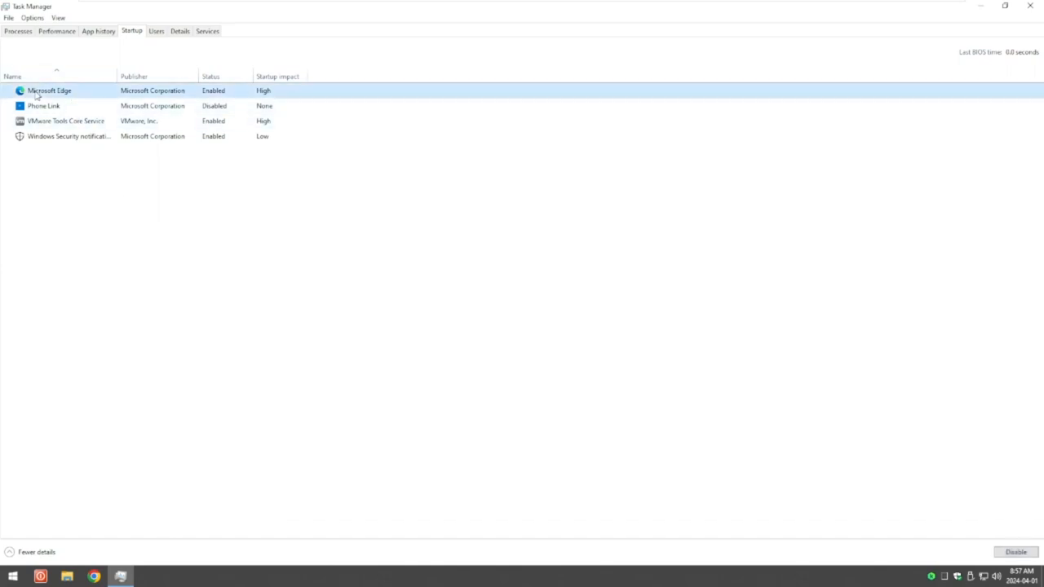
pyautogui.click(1016, 552)
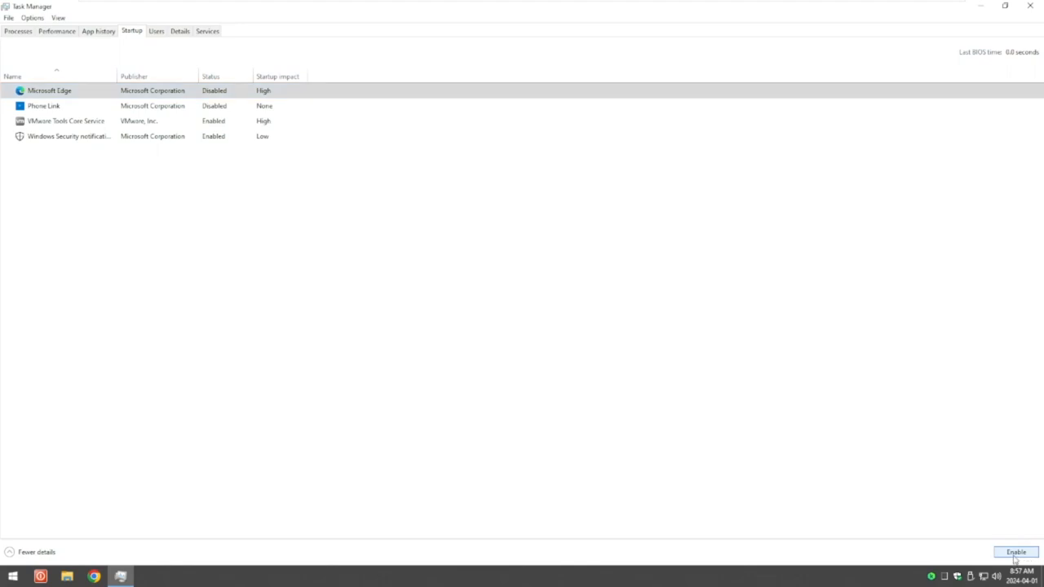
pyautogui.click(50, 92)
pyautogui.rightClick(50, 92)
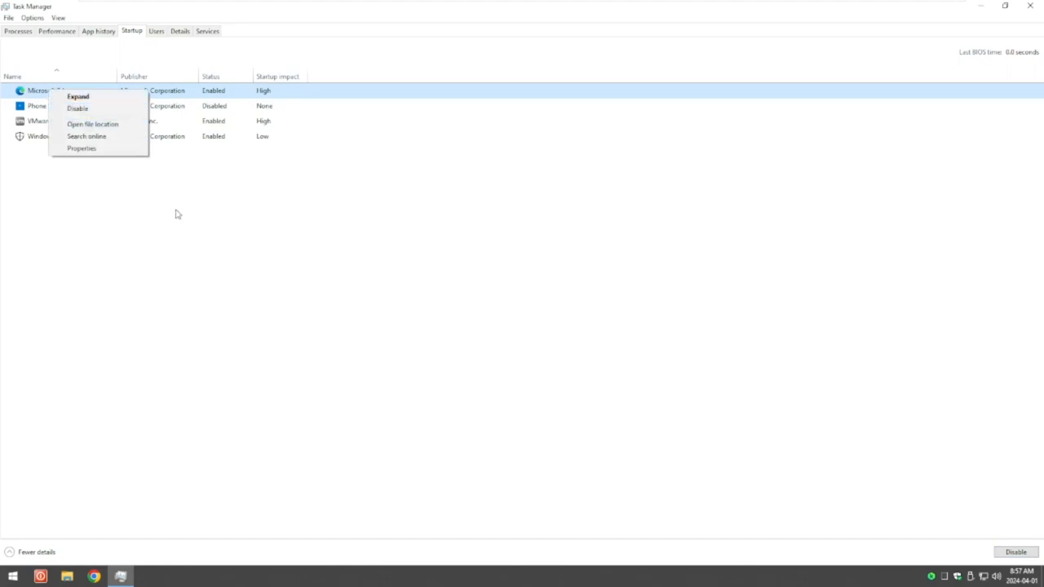
# Browse to Edge's Application folder, reveal its full path, and inspect the msedge file's actions without changing it.
pyautogui.click(93, 124)
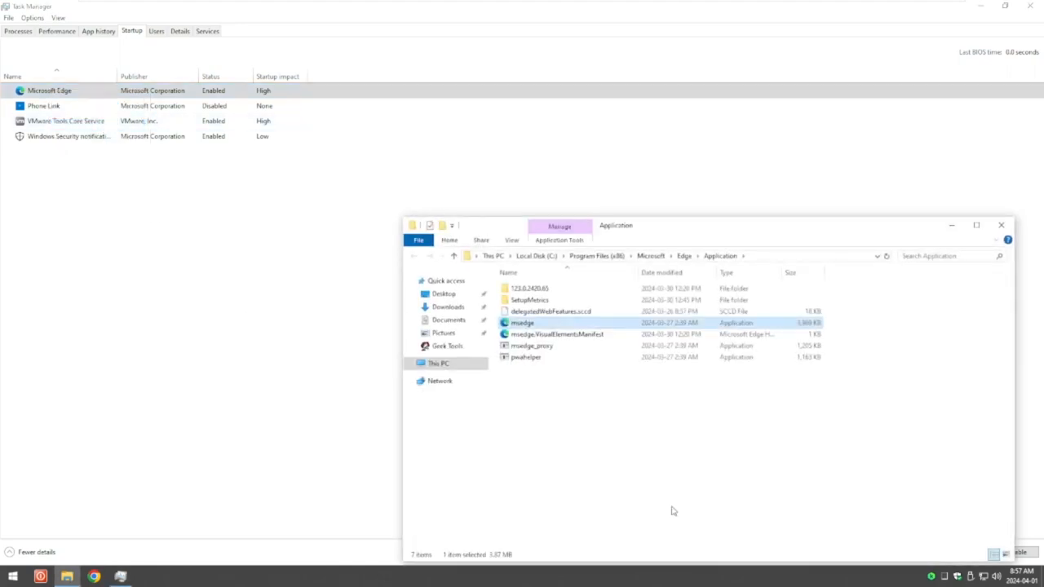
pyautogui.click(800, 256)
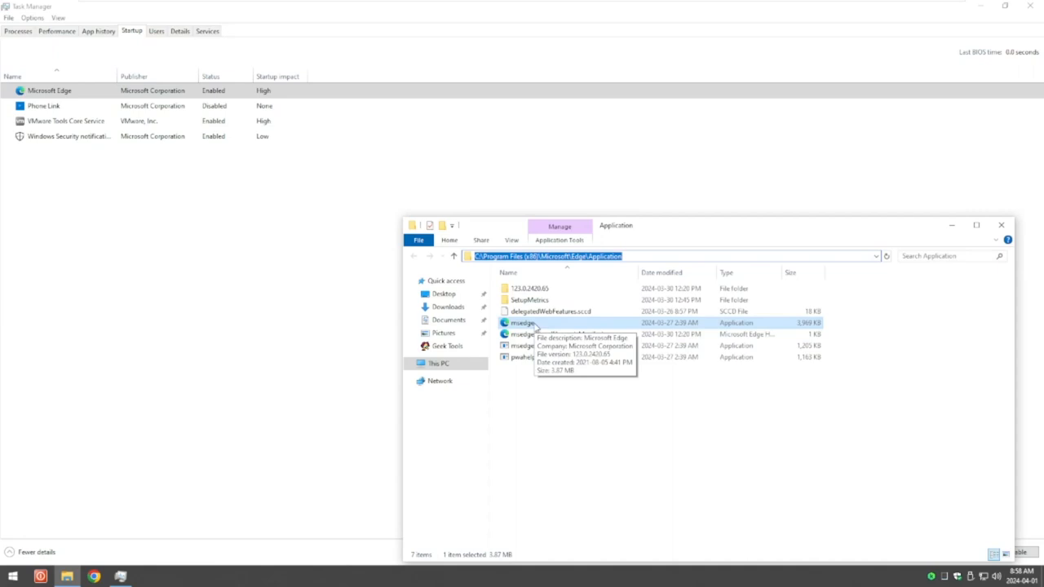
pyautogui.rightClick(536, 326)
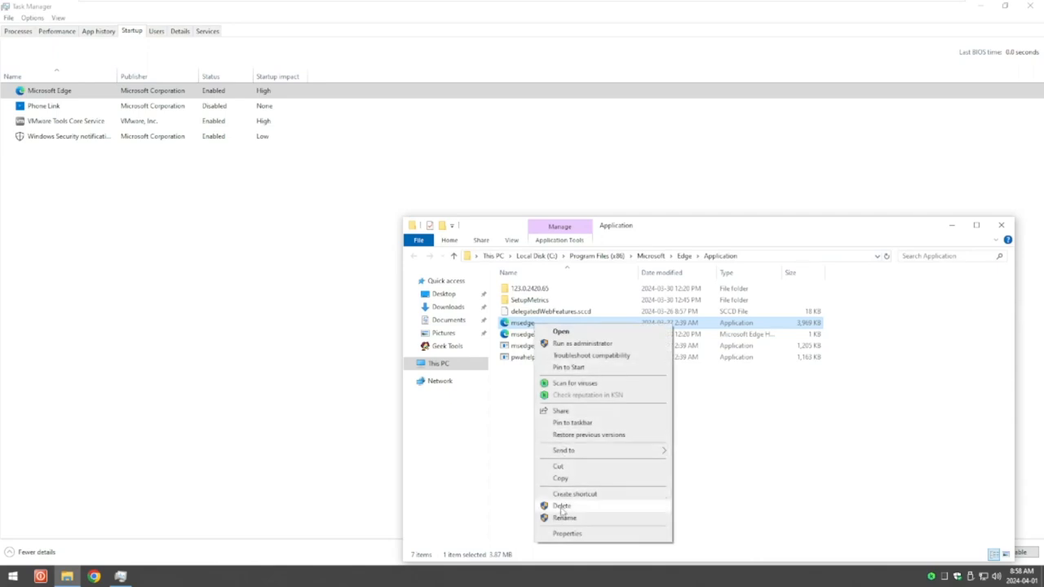
pyautogui.click(757, 445)
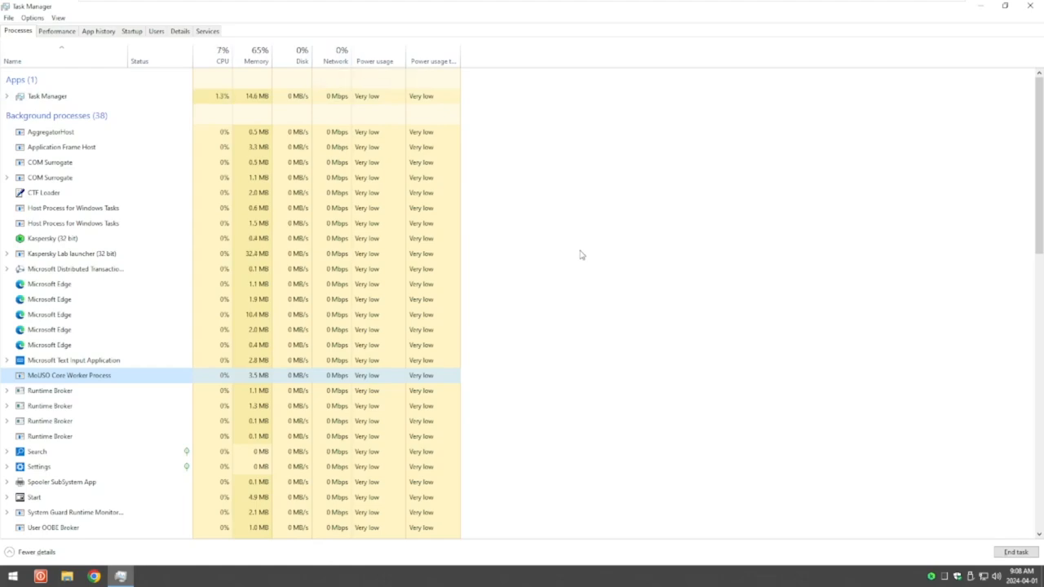
# Close Task Manager, returning to the desktop.
pyautogui.click(1030, 7)
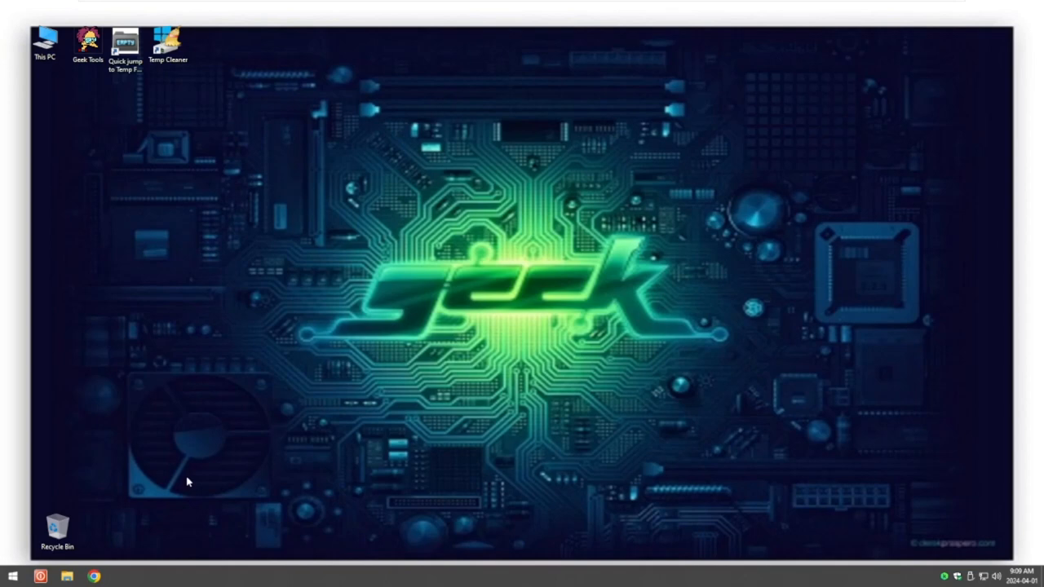
# From the Start button's tools menu, reach Apps and Features and then Control Panel's Programs and Features list.
pyautogui.rightClick(12, 576)
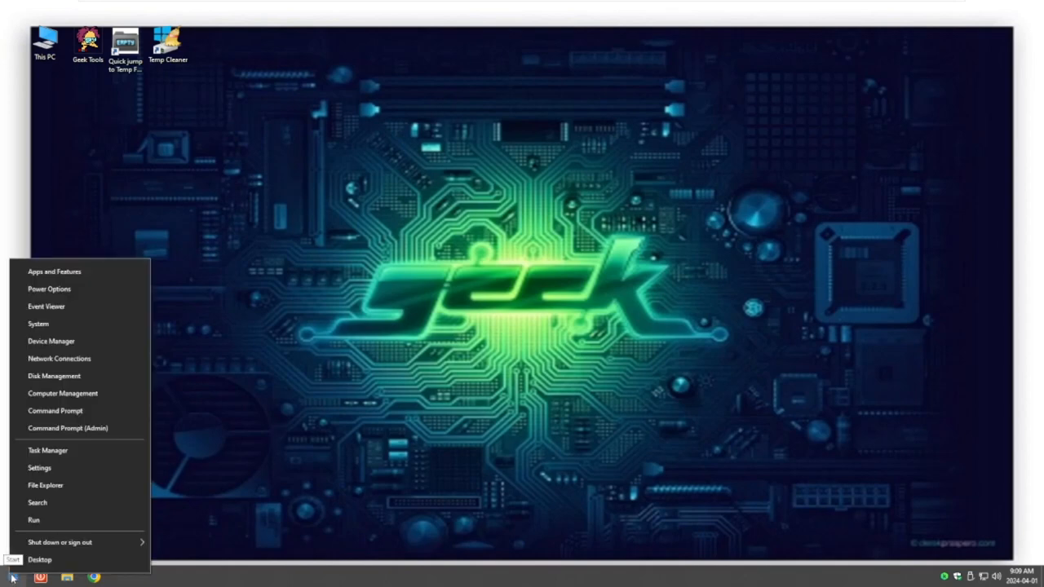
pyautogui.click(70, 274)
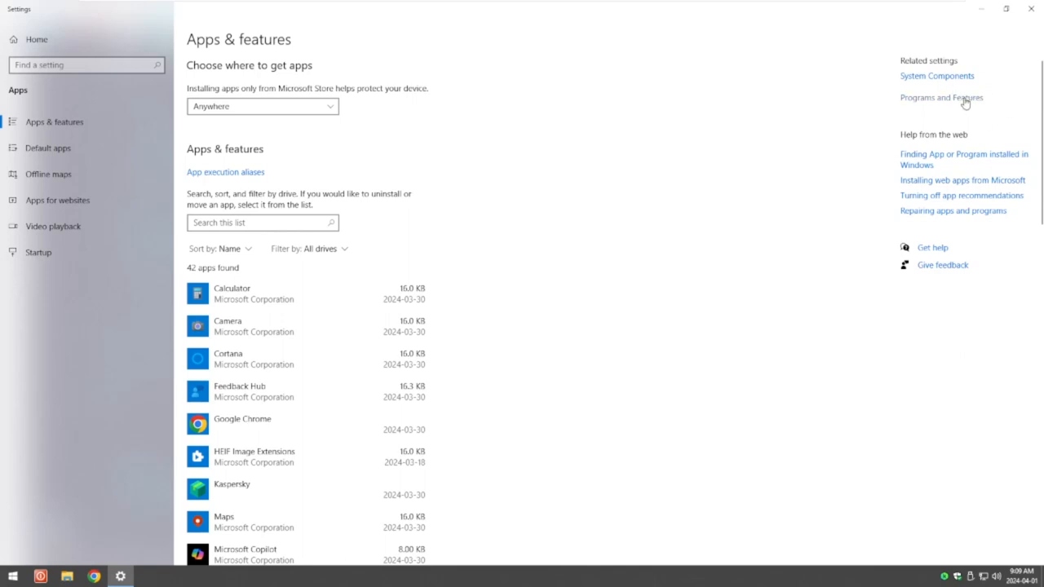
pyautogui.click(966, 101)
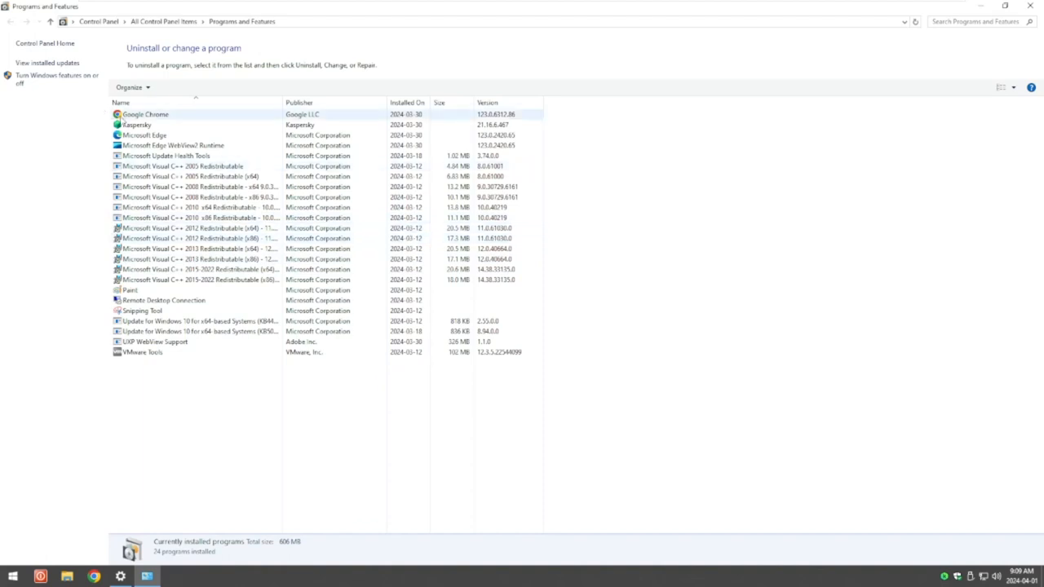
# Check Google Chrome's Uninstall option without removing it, then close Programs and Features and Settings.
pyautogui.rightClick(139, 116)
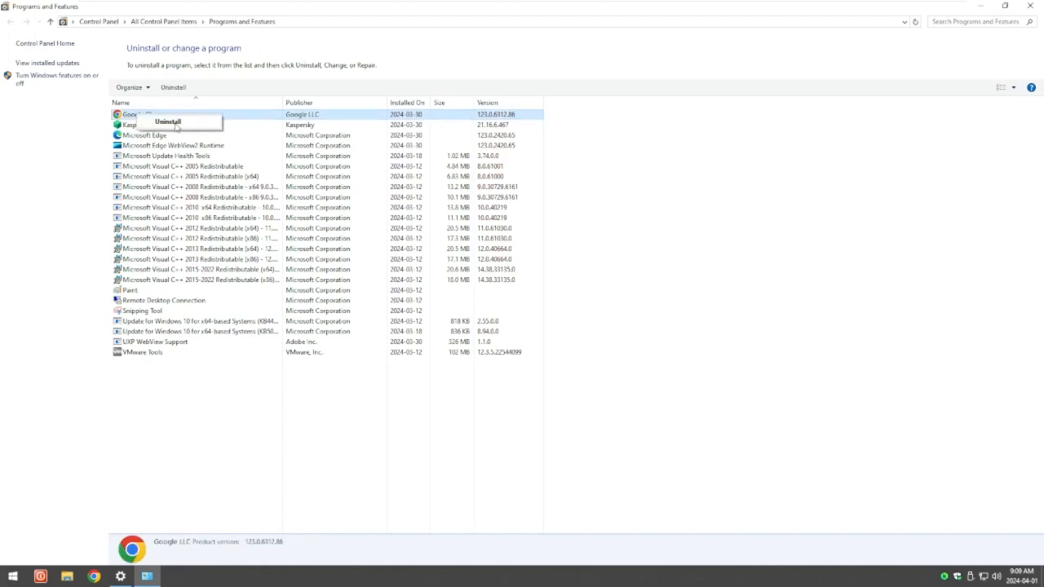
pyautogui.click(798, 231)
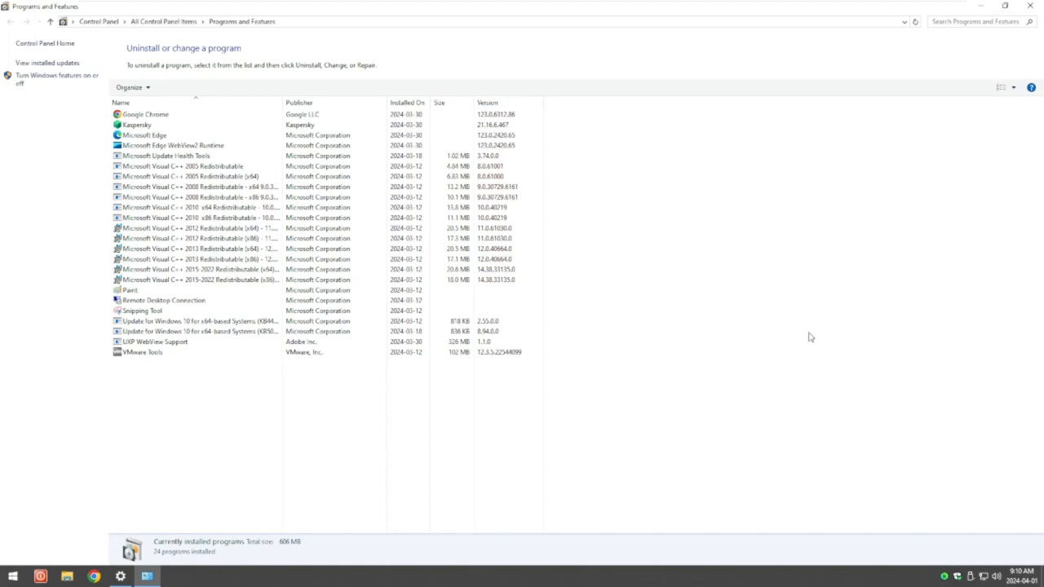
pyautogui.click(1033, 6)
pyautogui.click(1033, 7)
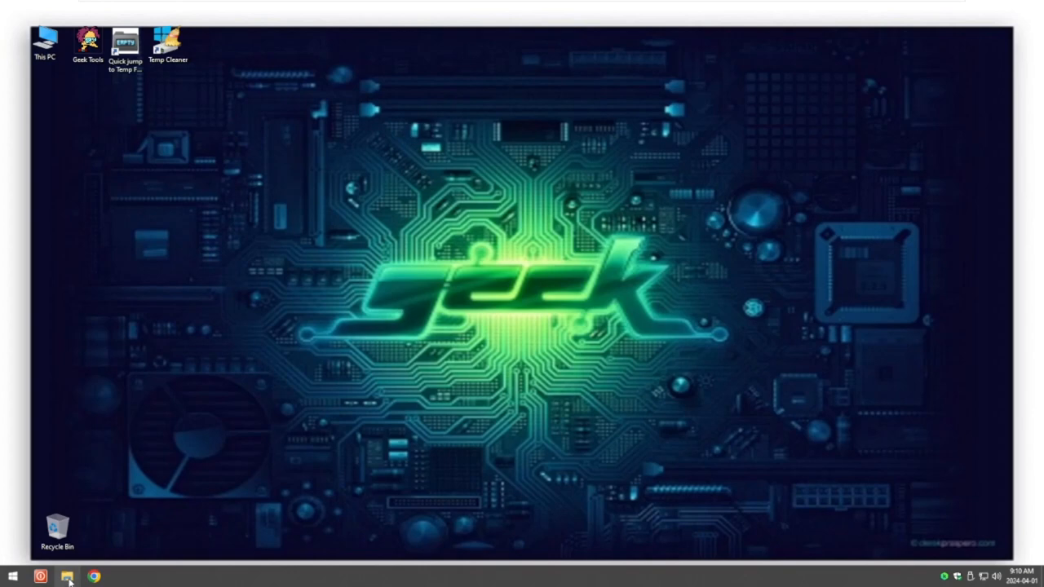
# Browse to This PC in File Explorer and select the Local Disk (C:) drive.
pyautogui.click(69, 578)
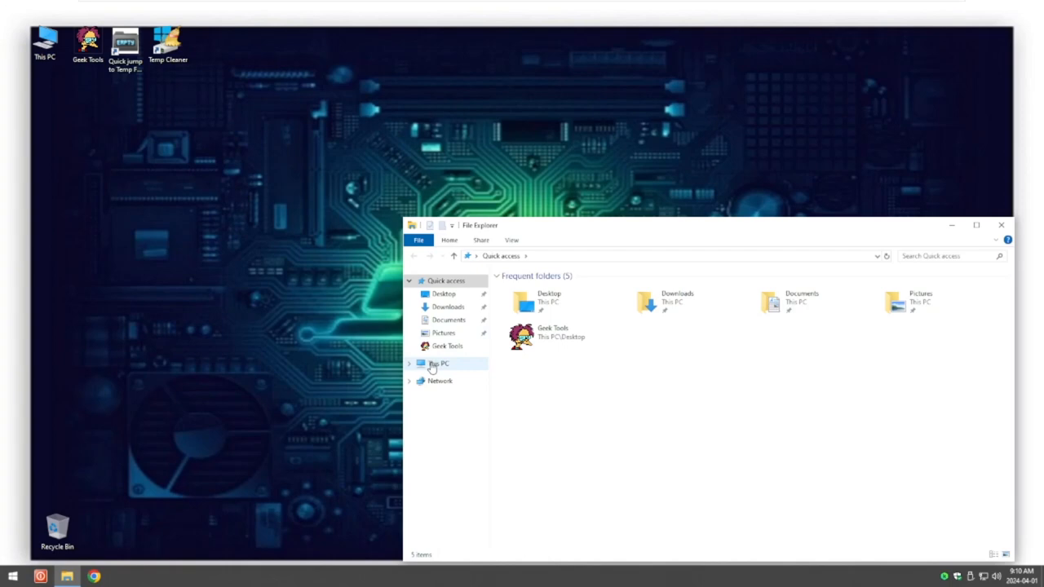
pyautogui.click(432, 365)
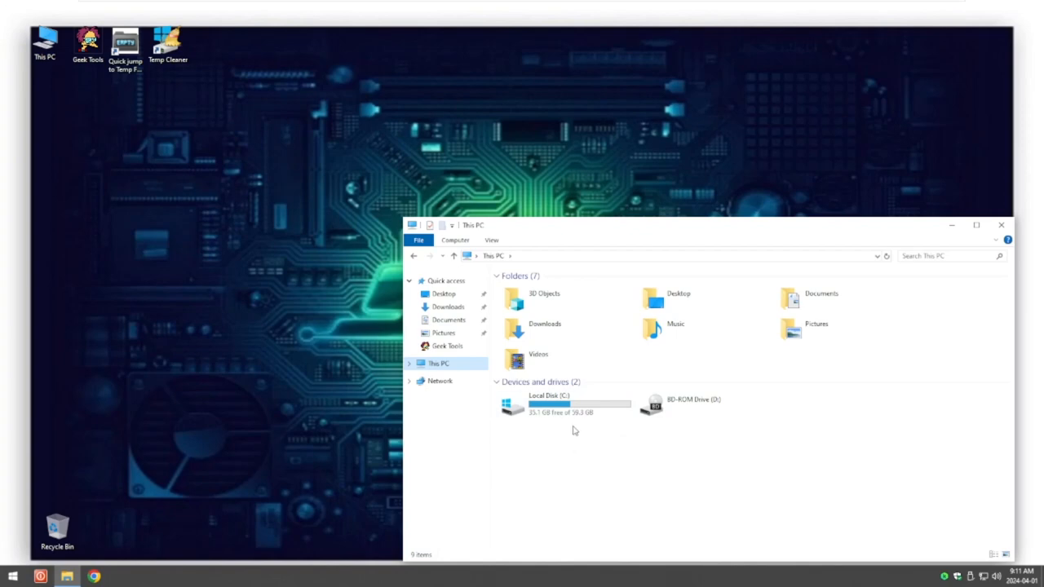
pyautogui.moveTo(571, 406)
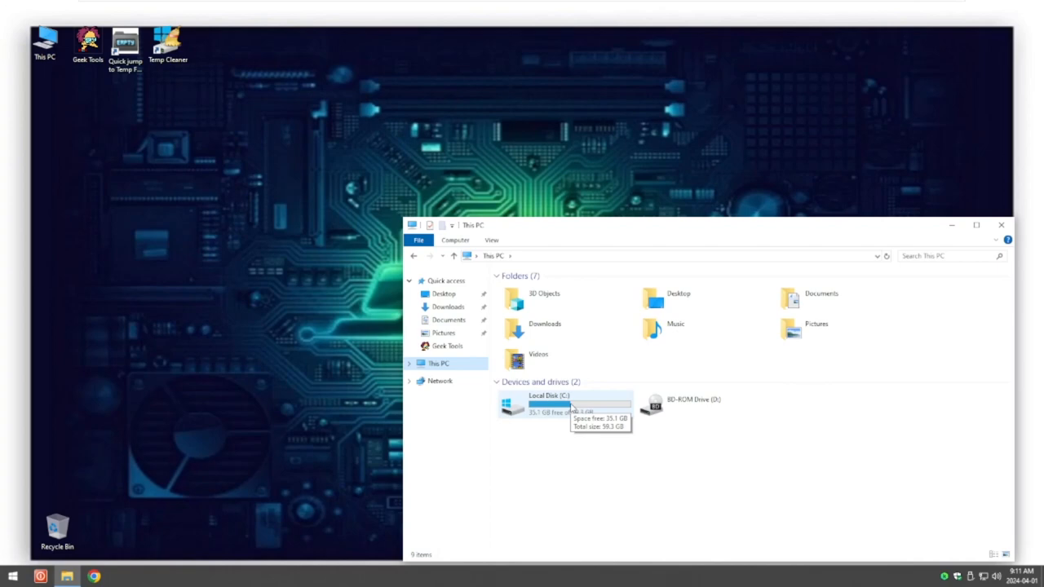
pyautogui.click(571, 406)
# From Local Disk (C:) Properties, start Disk Cleanup and rescan including system files.
pyautogui.rightClick(571, 405)
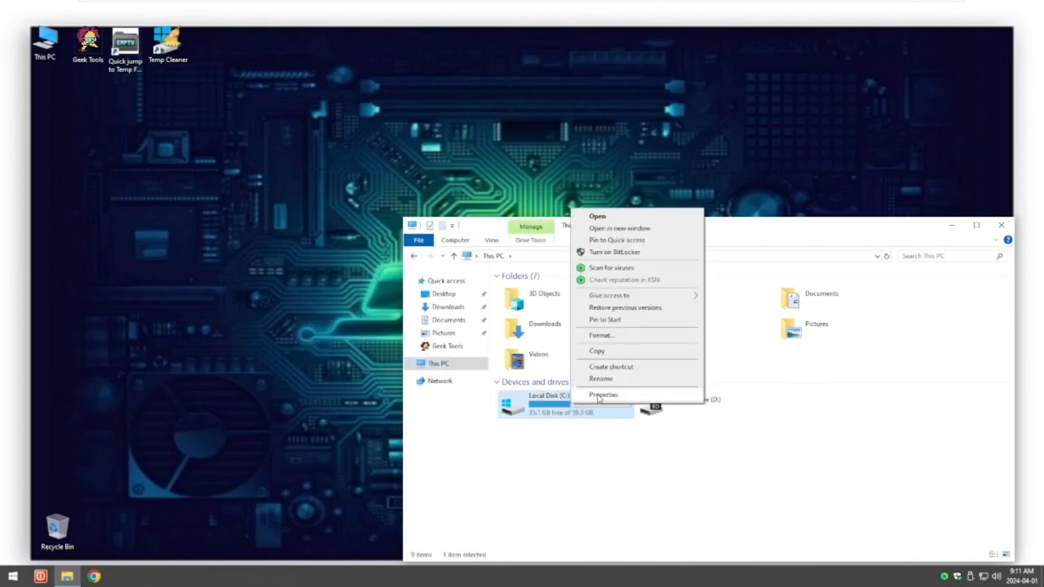
pyautogui.click(602, 394)
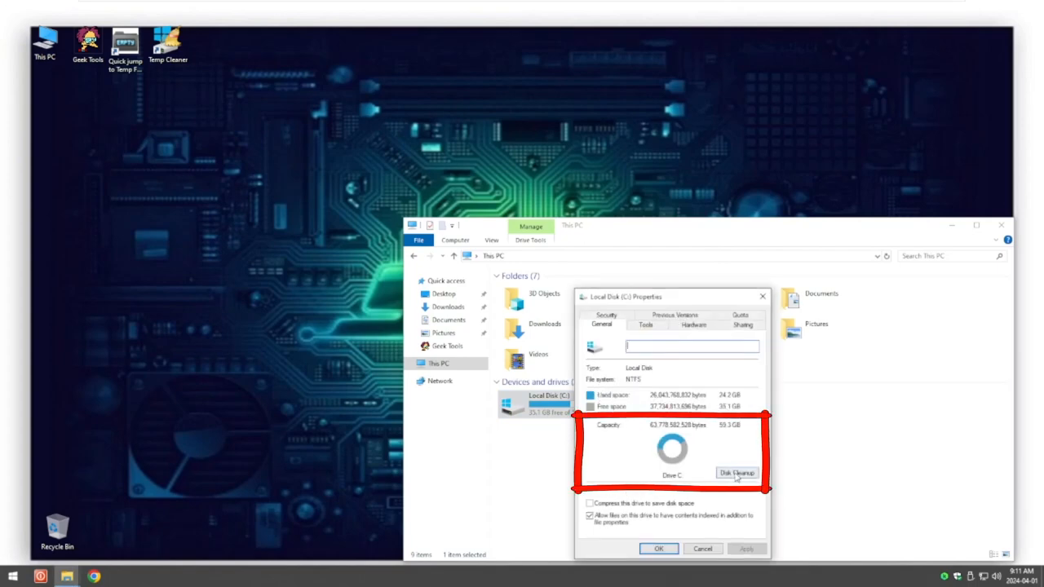
pyautogui.click(737, 473)
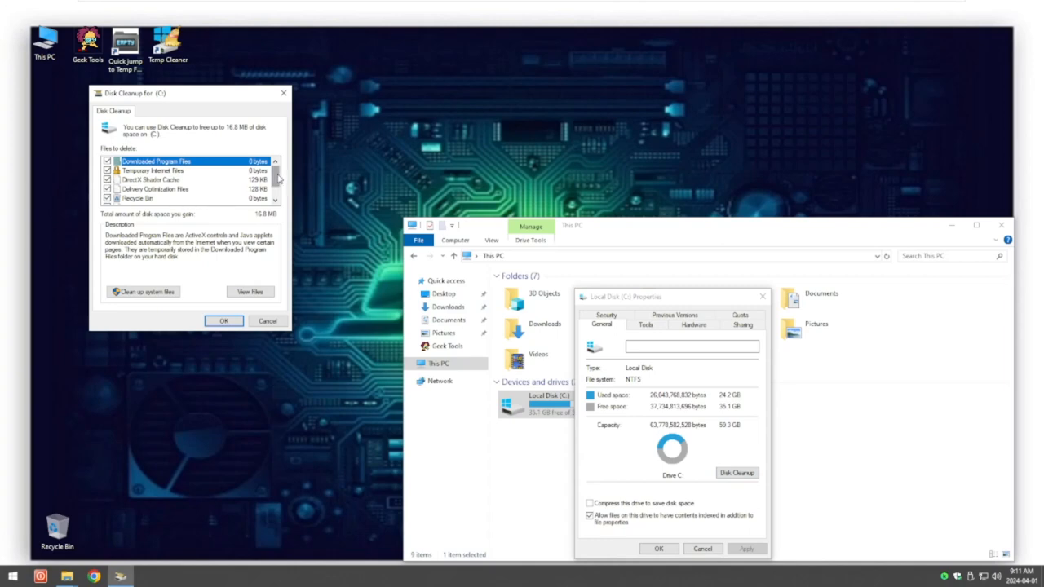
pyautogui.moveTo(275, 172); pyautogui.dragTo(277, 189)
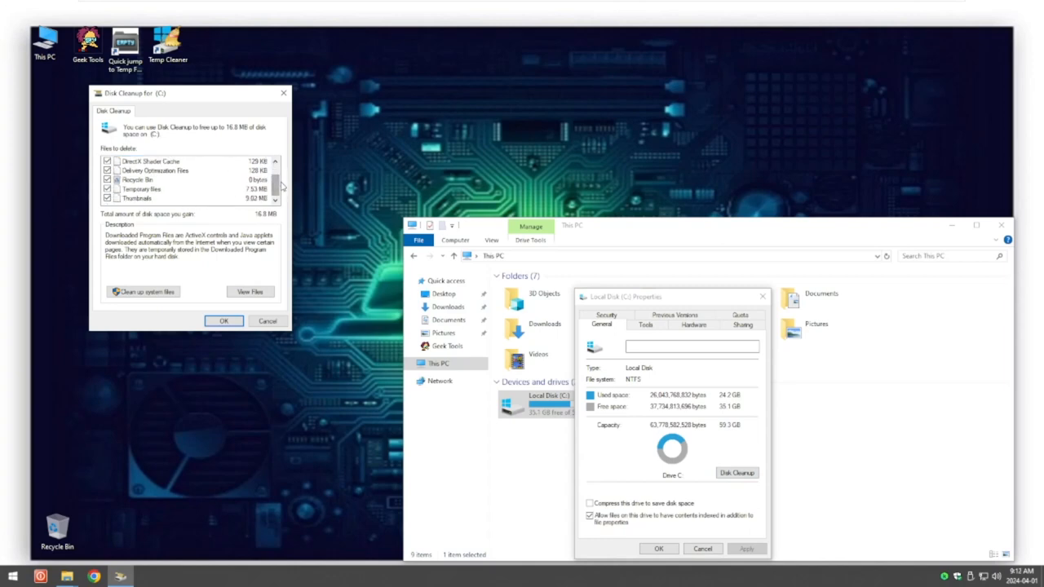
pyautogui.moveTo(275, 188); pyautogui.dragTo(276, 163)
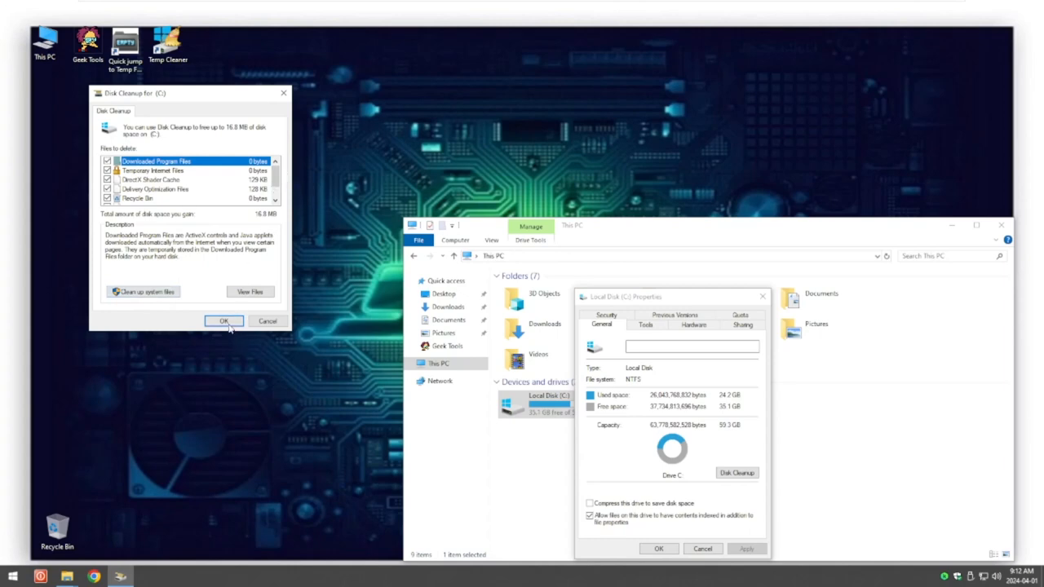
pyautogui.click(145, 292)
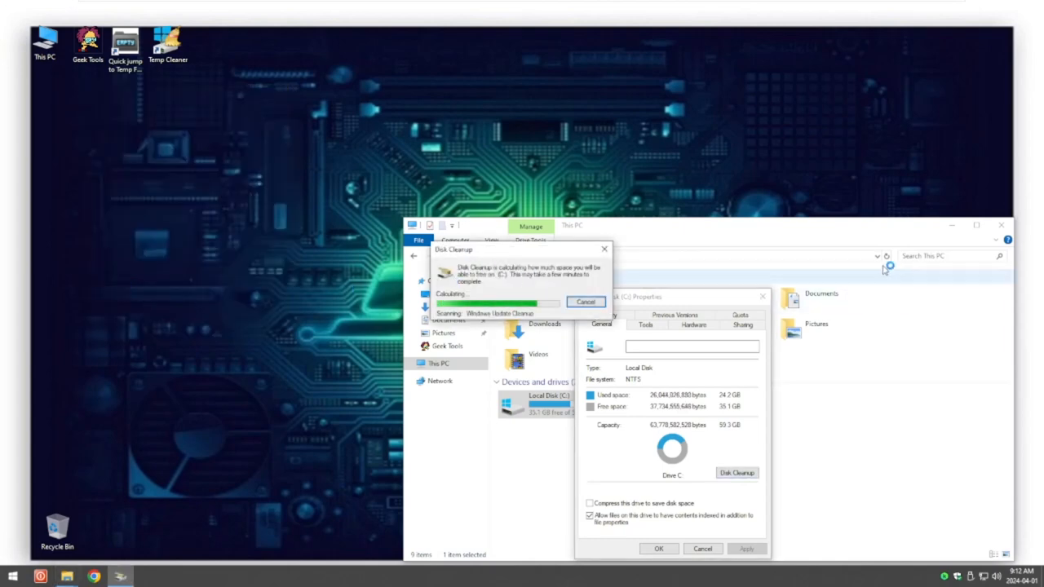
# Close the This PC and drive properties windows, leaving Disk Cleanup's system-file list for C: in view.
pyautogui.click(1002, 225)
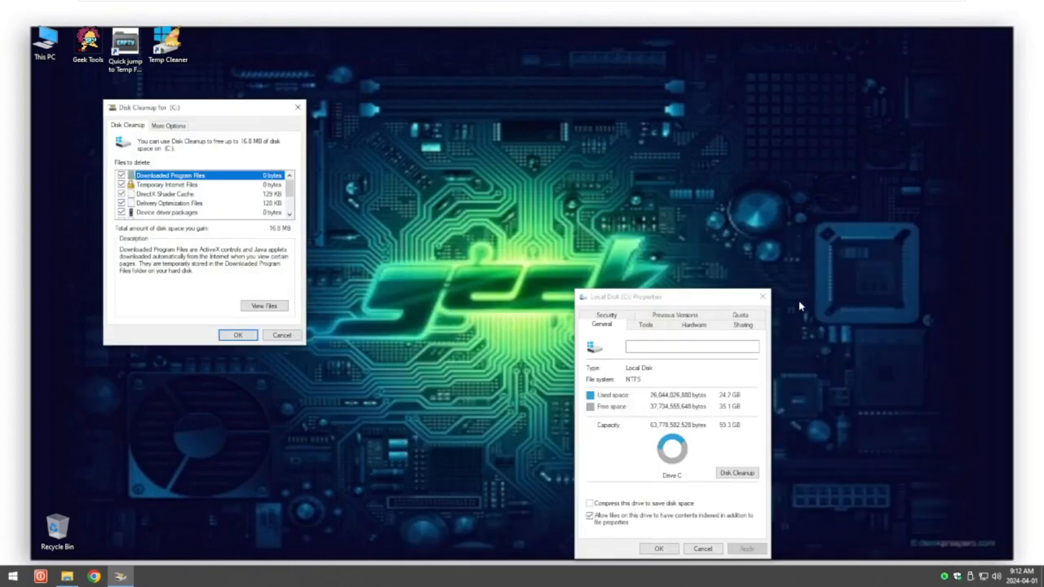
pyautogui.click(763, 297)
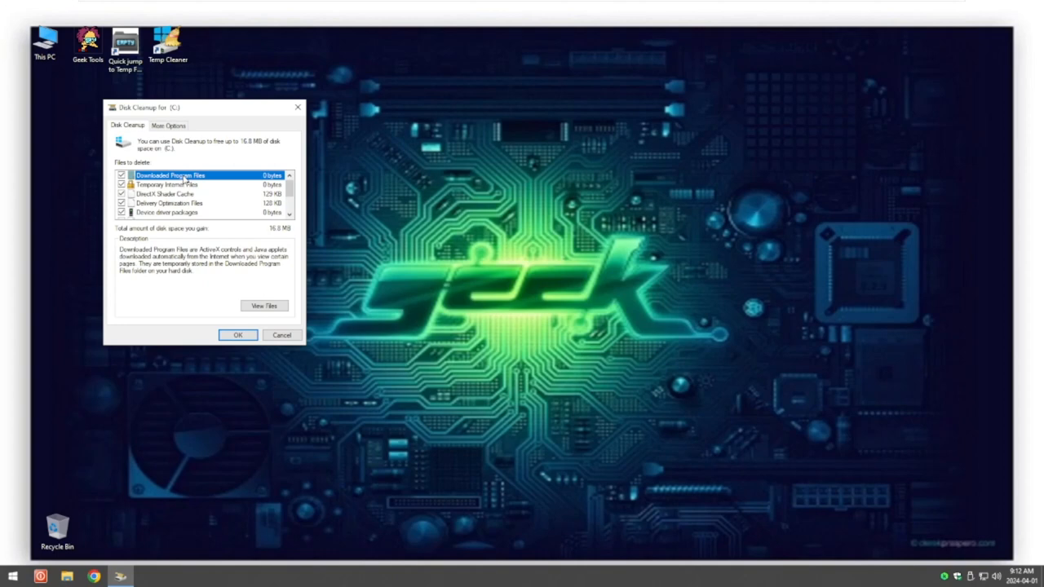
pyautogui.click(289, 214)
# Review the Files to delete list and confirm permanently deleting the checked files from C:.
pyautogui.click(290, 214)
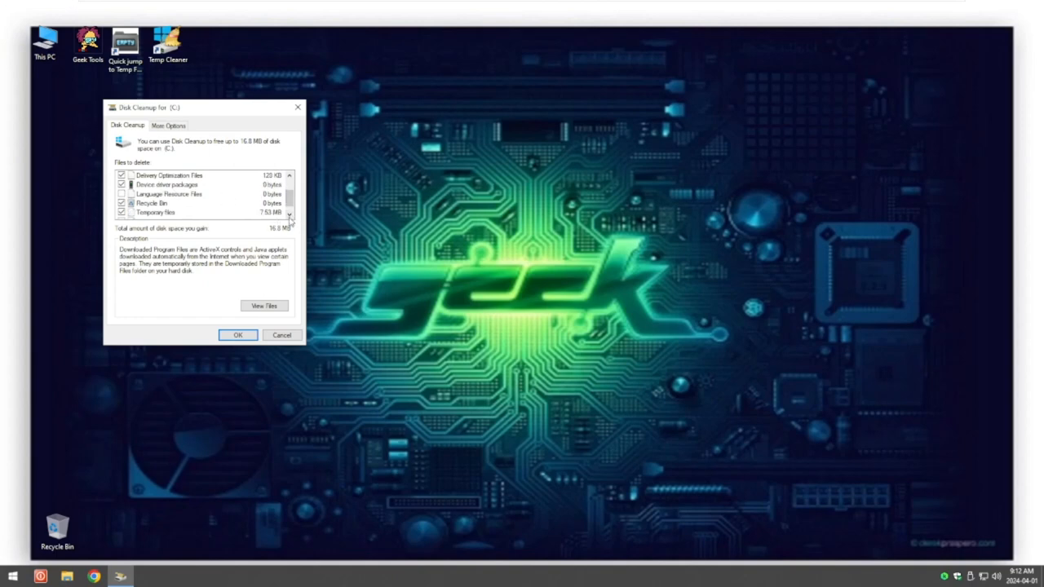
pyautogui.click(289, 214)
pyautogui.click(238, 336)
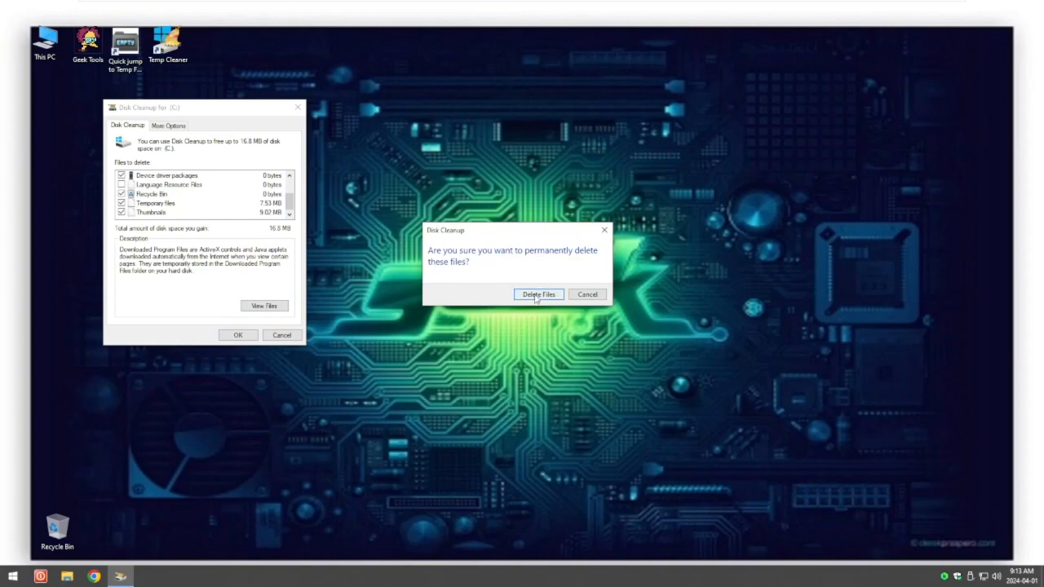
pyautogui.click(538, 295)
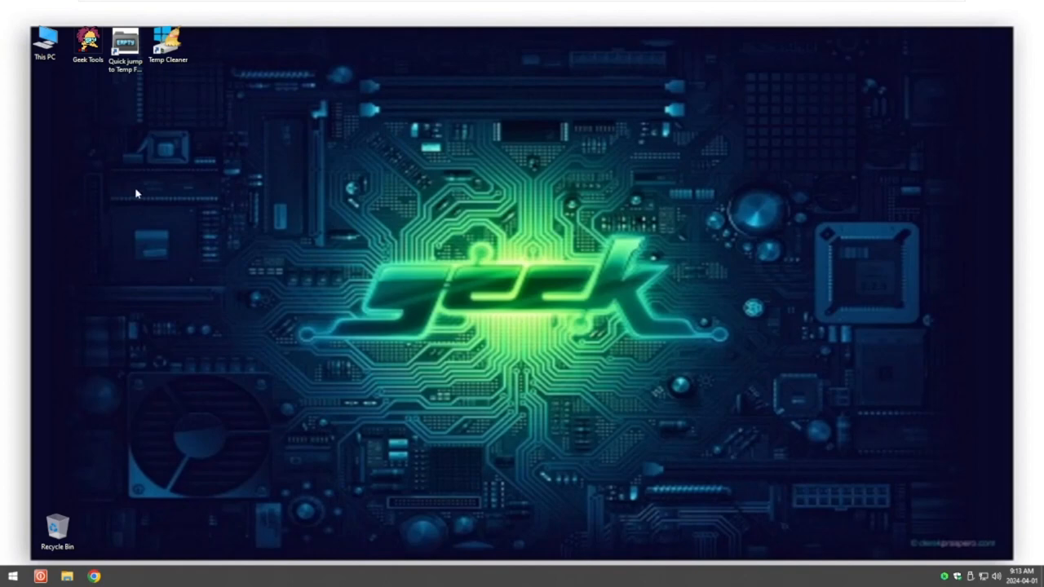
# From This PC, reach Optimize Drives via Local Disk (C:) Properties > Tools > Optimize.
pyautogui.click(45, 42)
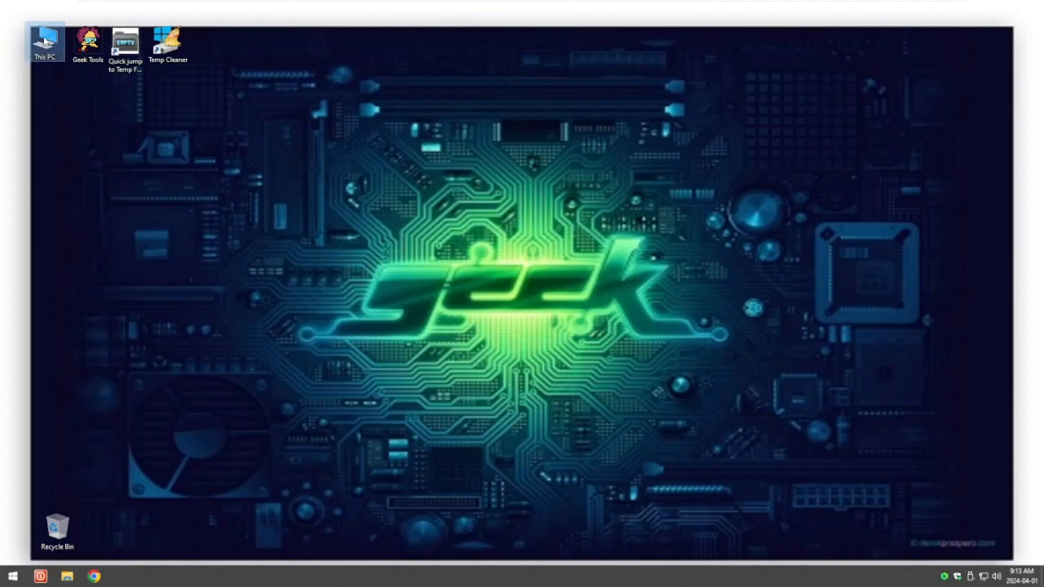
pyautogui.doubleClick(44, 42)
pyautogui.click(569, 405)
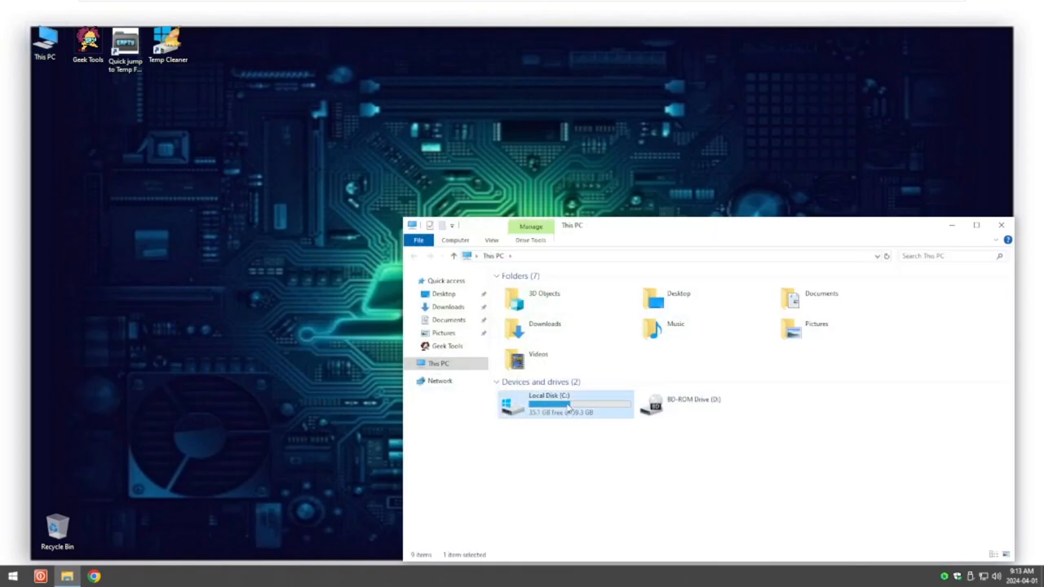
pyautogui.rightClick(569, 405)
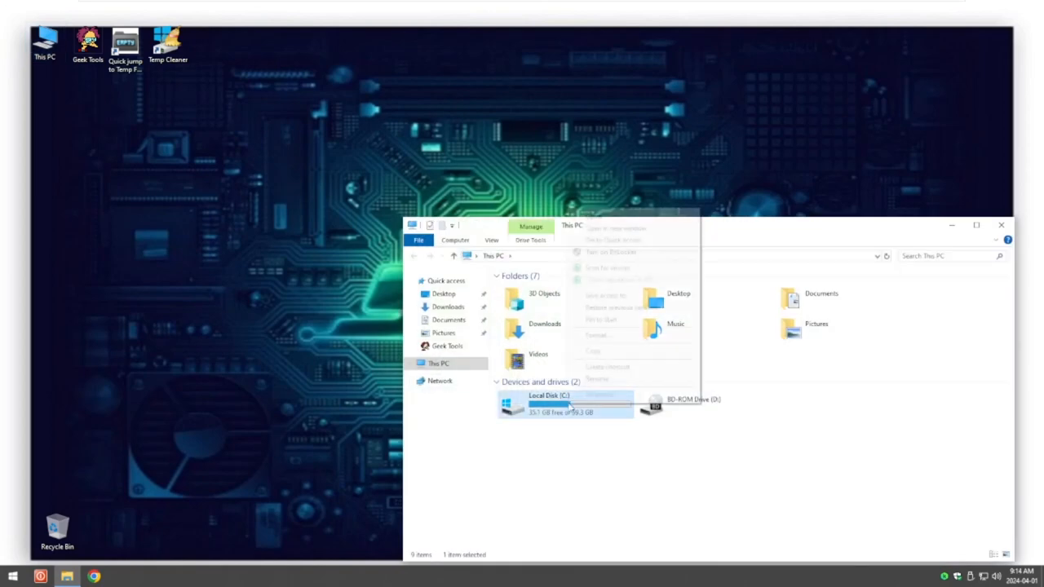
pyautogui.click(600, 395)
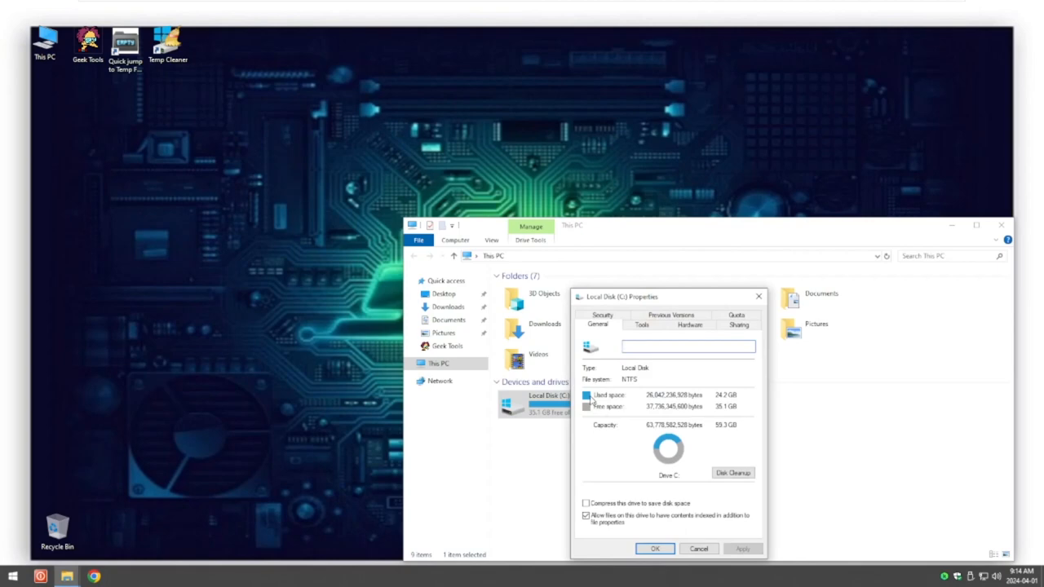
pyautogui.click(644, 327)
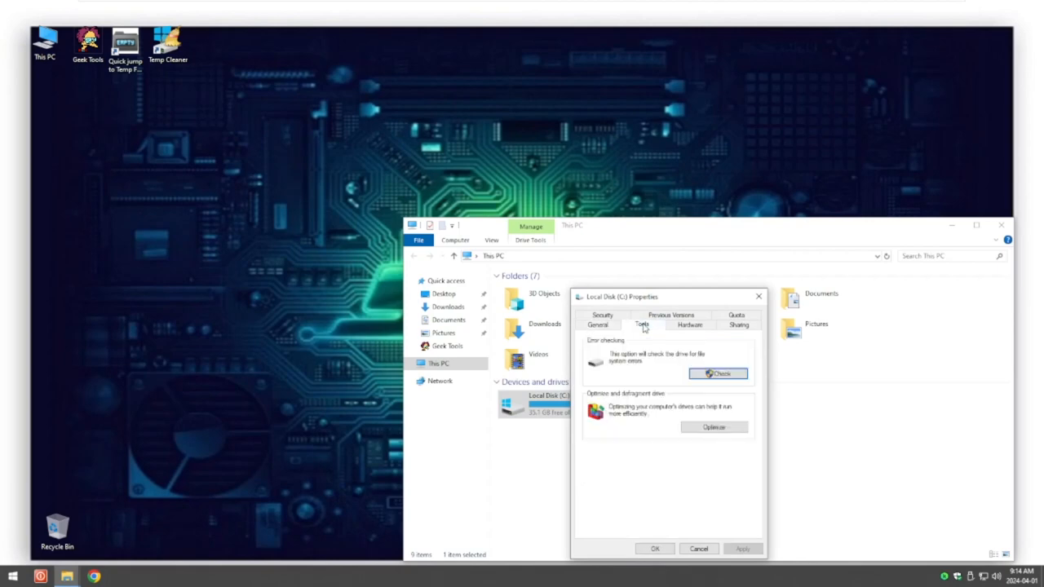
pyautogui.click(712, 429)
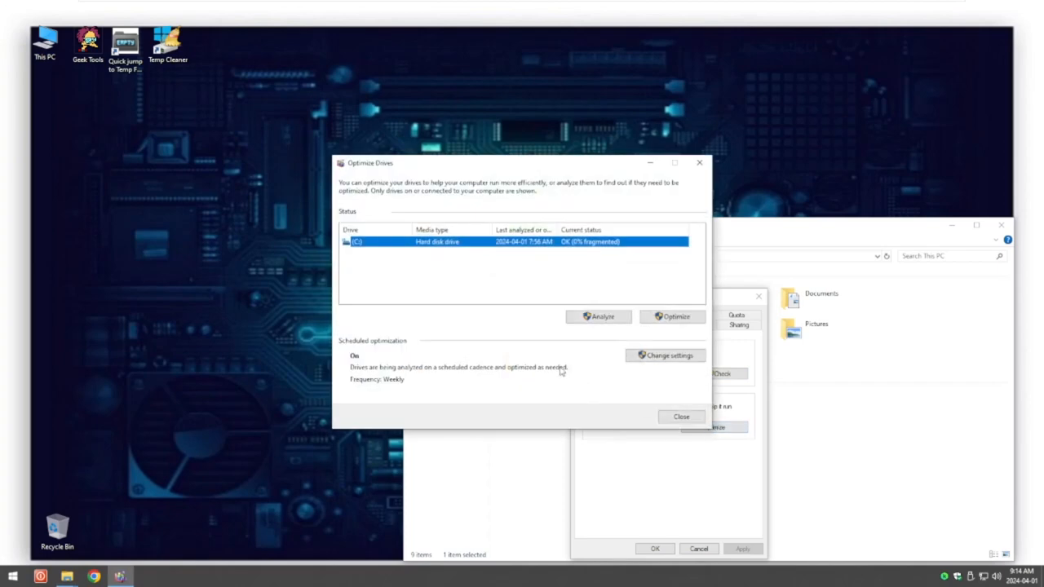
# Analyze and optimize drive C: to 0% fragmented, then close Optimize Drives and the drive properties.
pyautogui.click(593, 318)
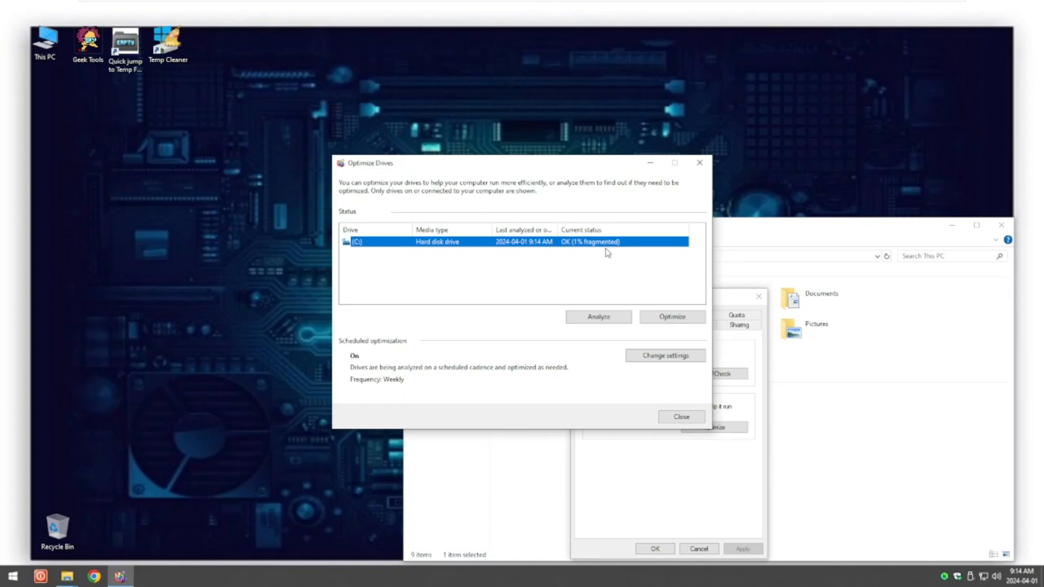
pyautogui.click(674, 318)
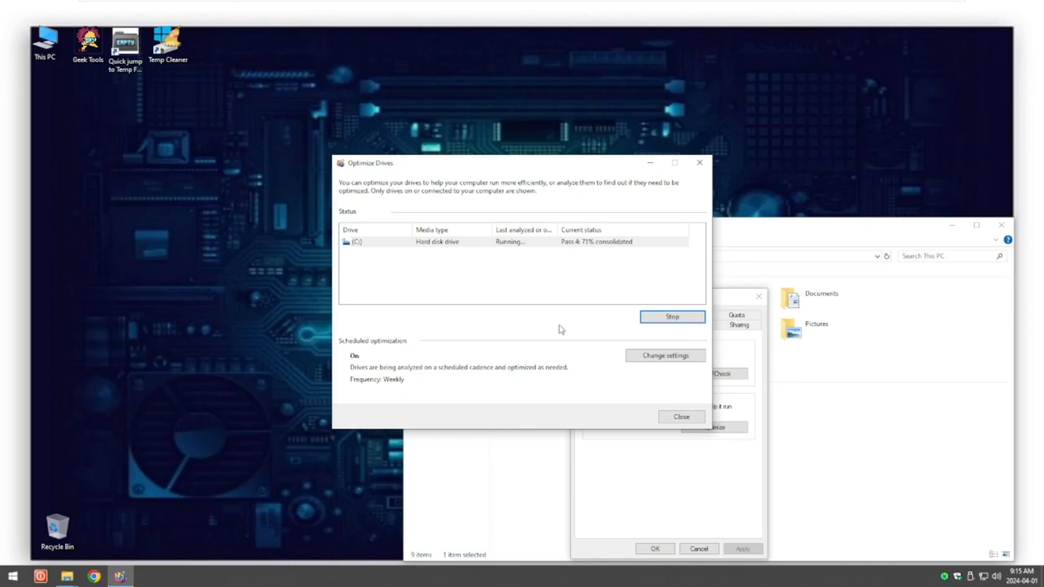
pyautogui.click(681, 418)
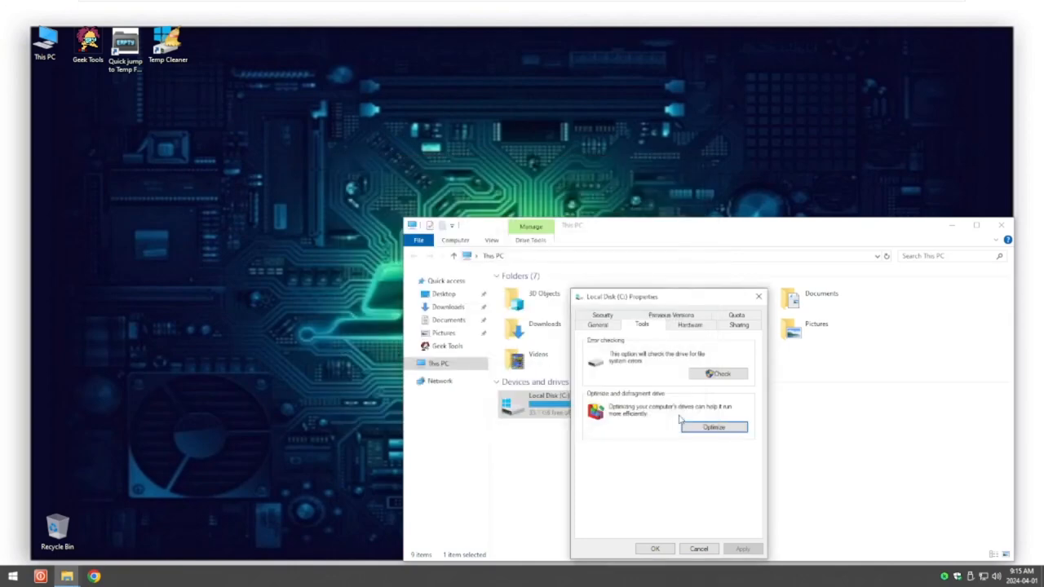
pyautogui.click(761, 297)
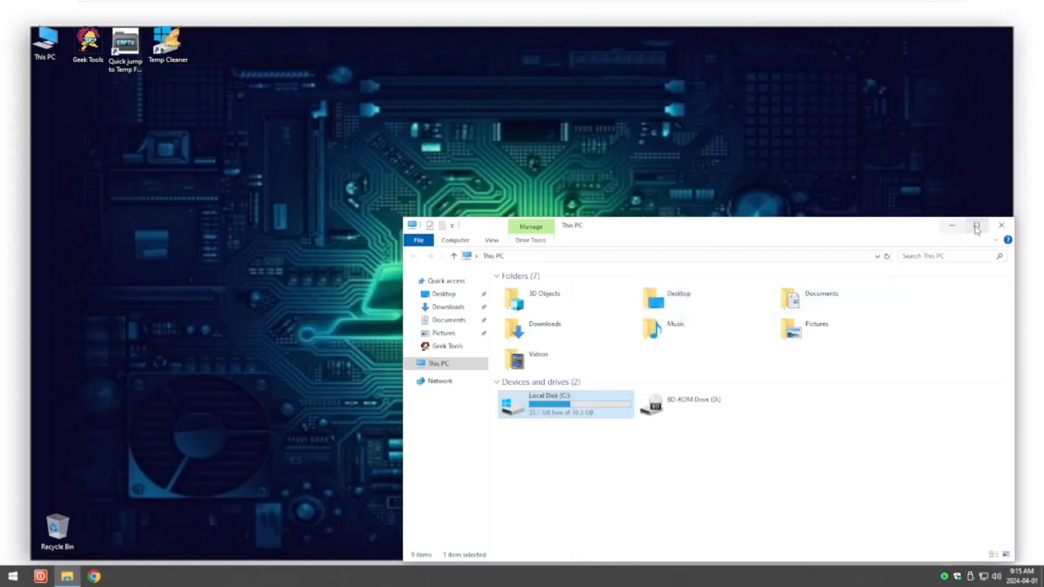
# Run dfgPortable from Geek Tools\Defraggler as administrator after closing This PC.
pyautogui.click(1002, 226)
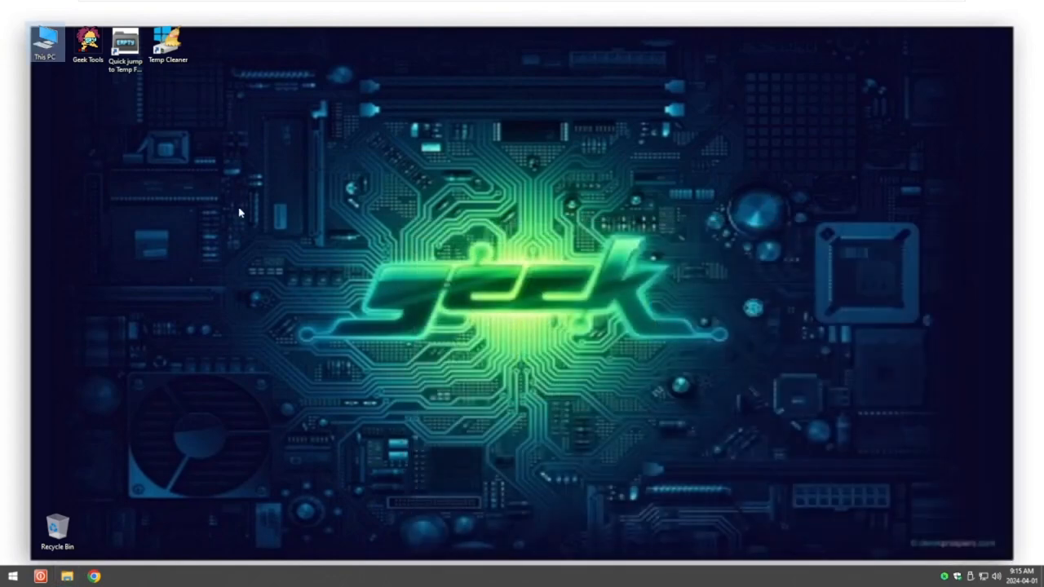
pyautogui.doubleClick(88, 45)
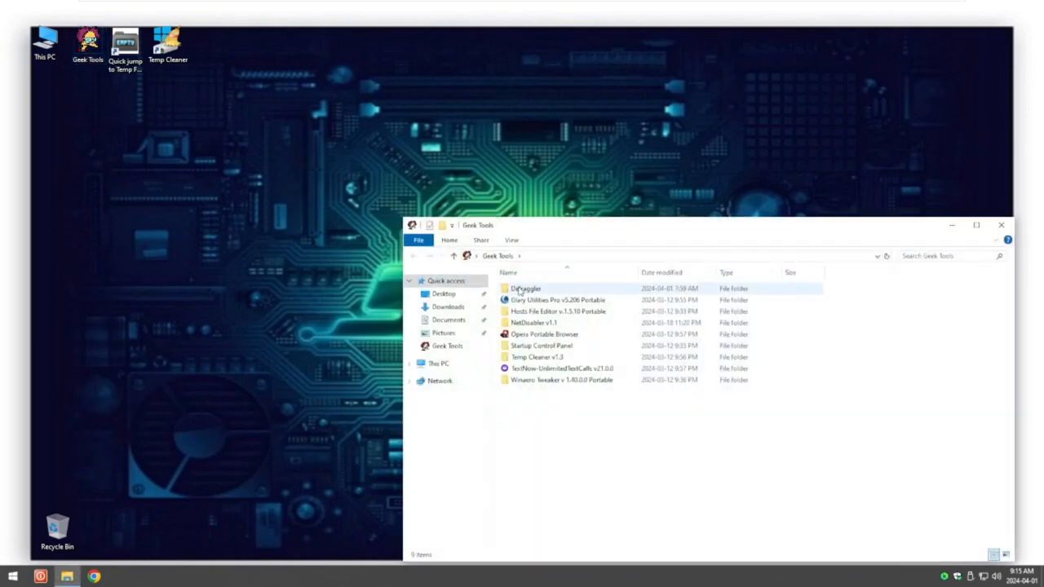
pyautogui.doubleClick(519, 291)
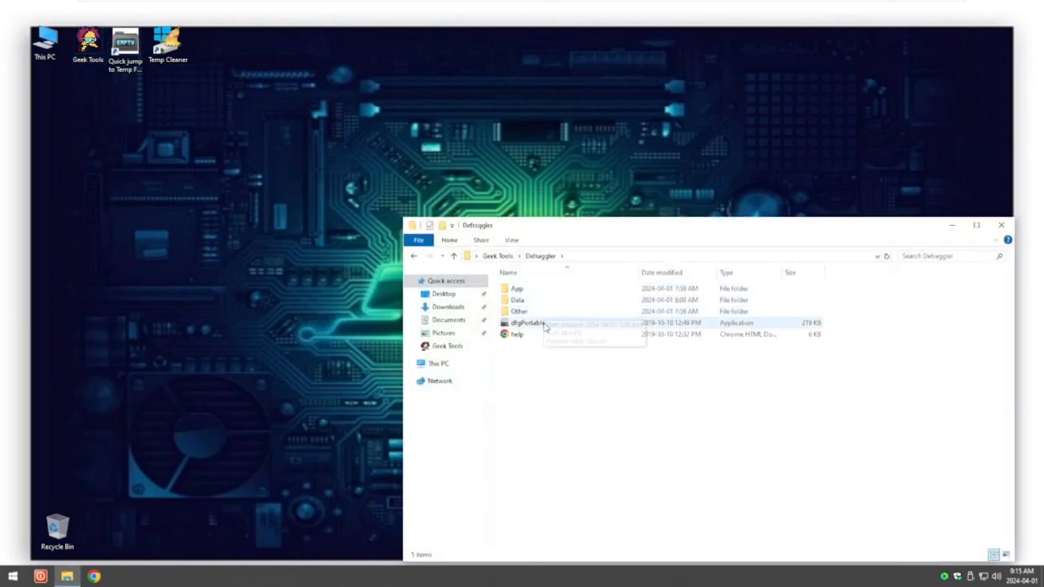
pyautogui.doubleClick(529, 323)
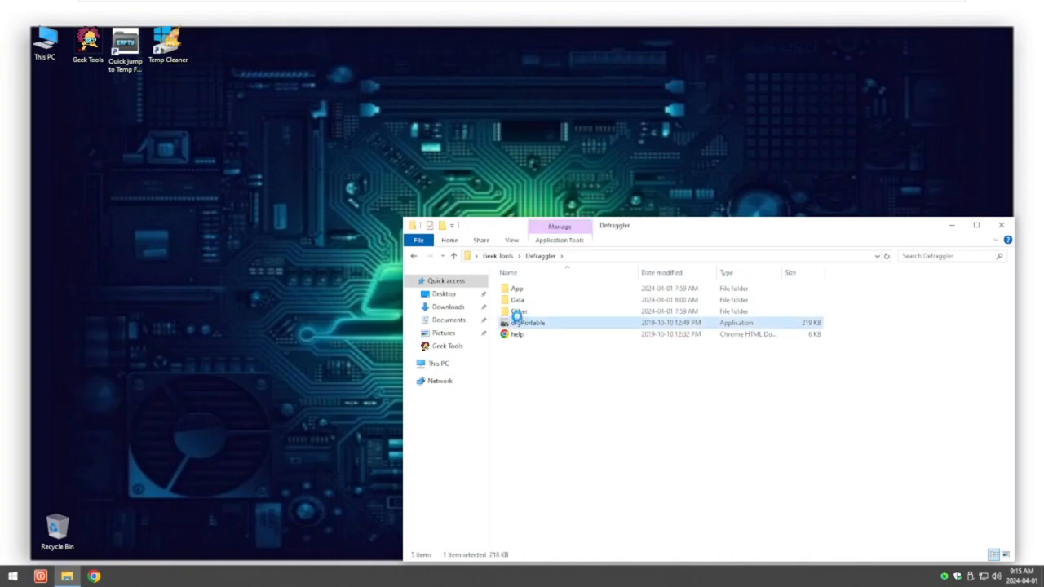
pyautogui.rightClick(522, 323)
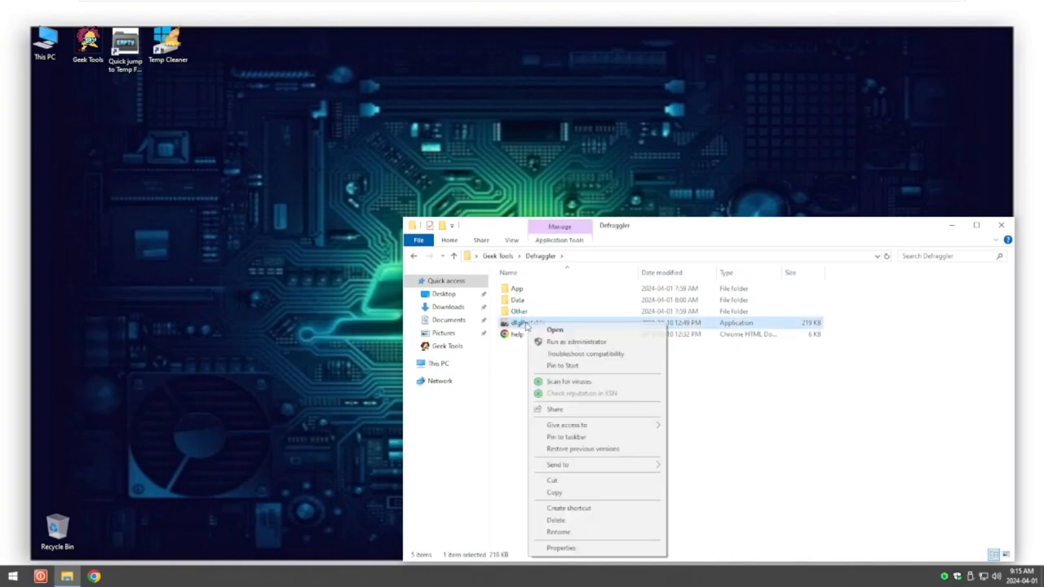
pyautogui.click(557, 344)
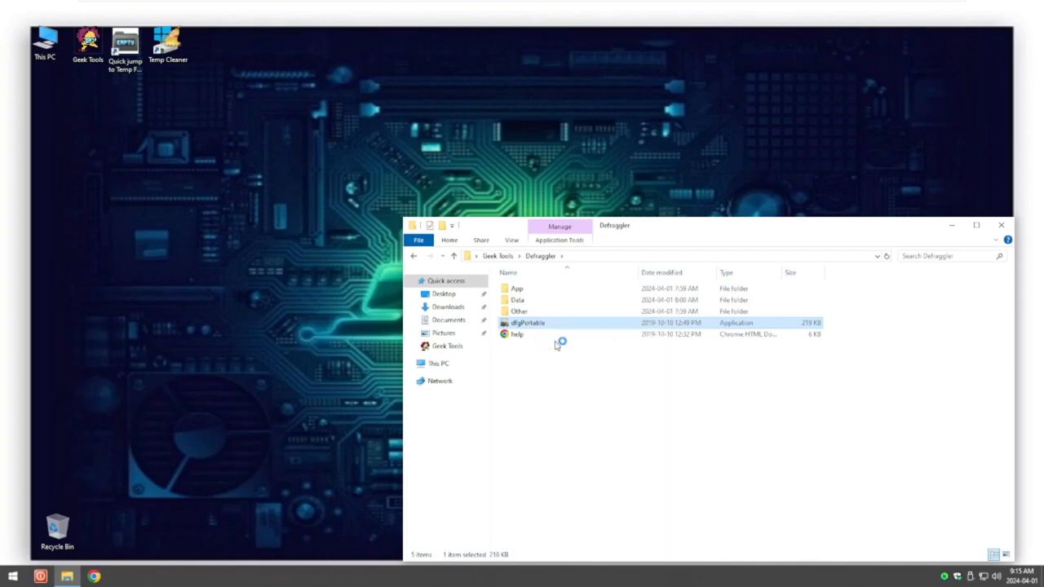
# Analyze and defragment C: in Defraggler to Defrag Complete, then close Defraggler.
pyautogui.click(1003, 227)
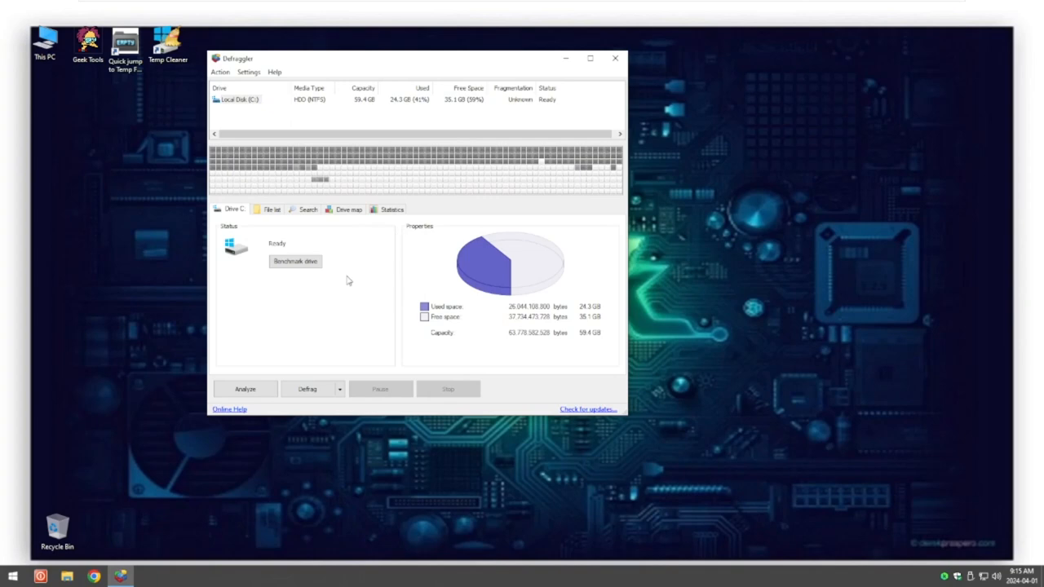
pyautogui.click(245, 389)
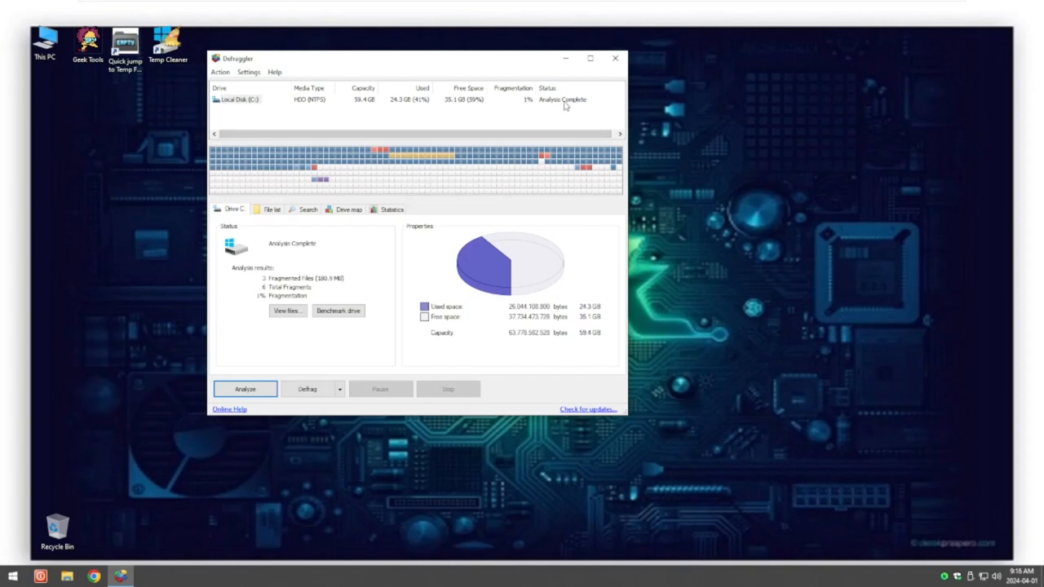
pyautogui.click(312, 393)
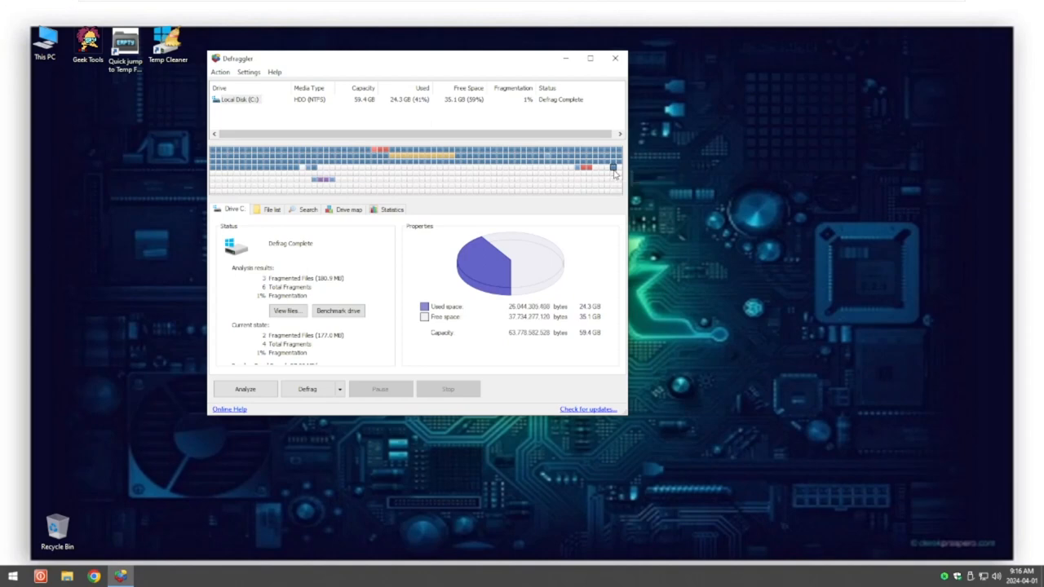
pyautogui.click(616, 58)
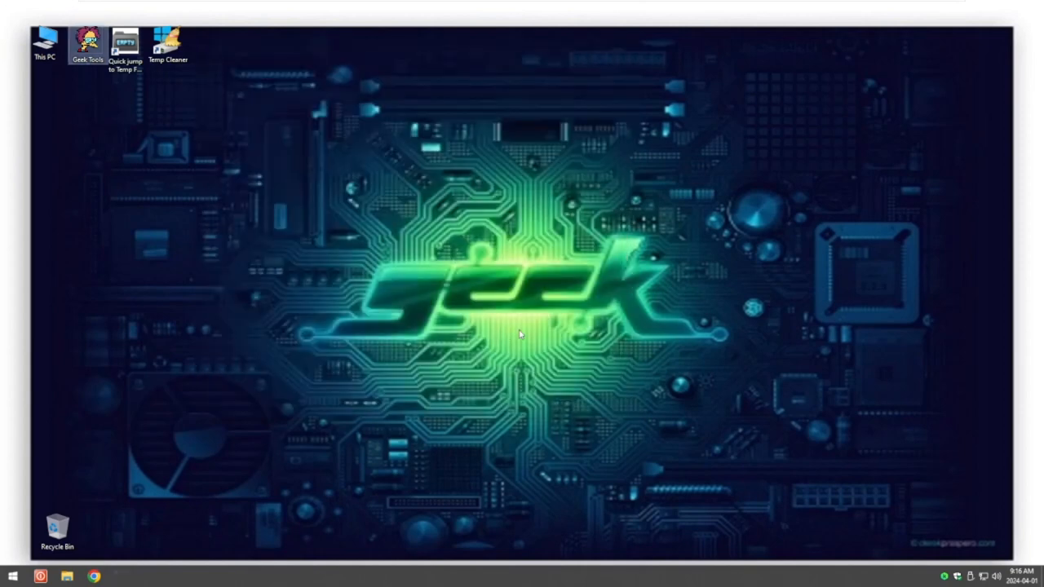